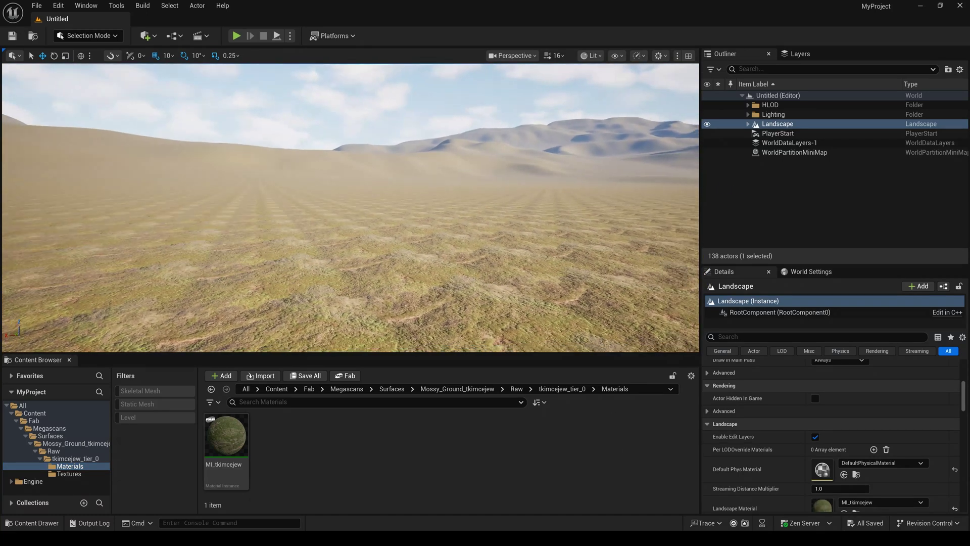
# - Inspect the repeating ground texture across the landscape and view its Mossy Ground source asset in Fab
pyautogui.moveTo(351, 208); pyautogui.dragTo(404, 201, button='right')
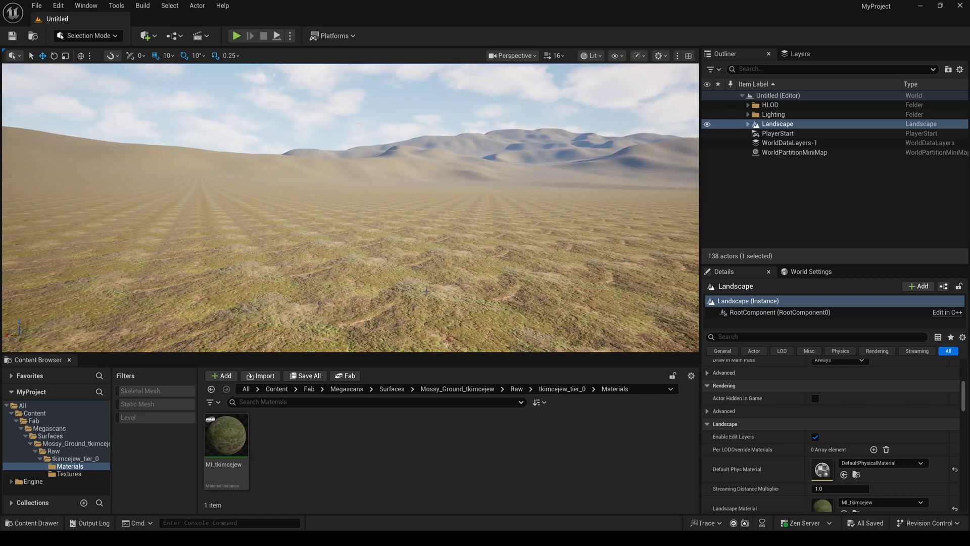
pyautogui.press('w')
pyautogui.moveTo(426, 291); pyautogui.dragTo(425, 314, button='right')
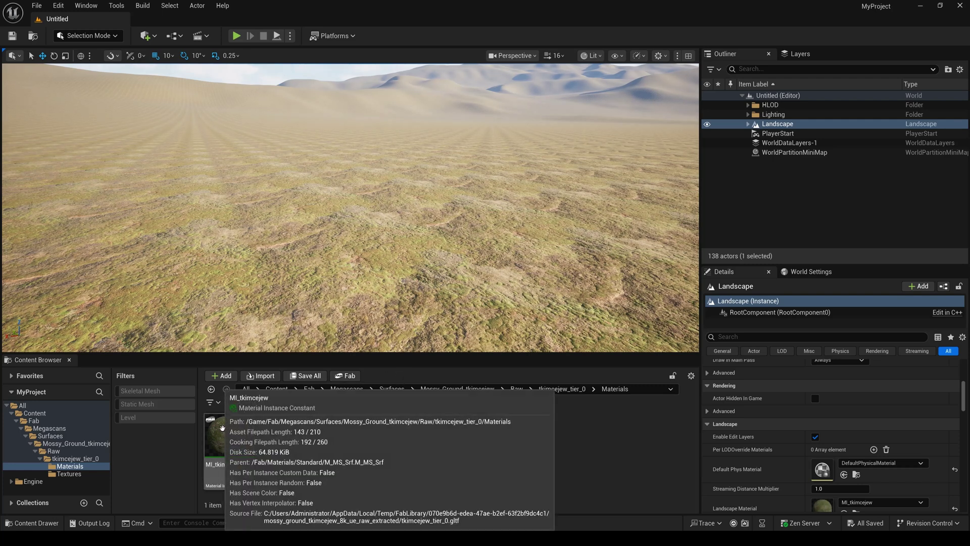
pyautogui.moveTo(292, 538)
pyautogui.click(334, 504)
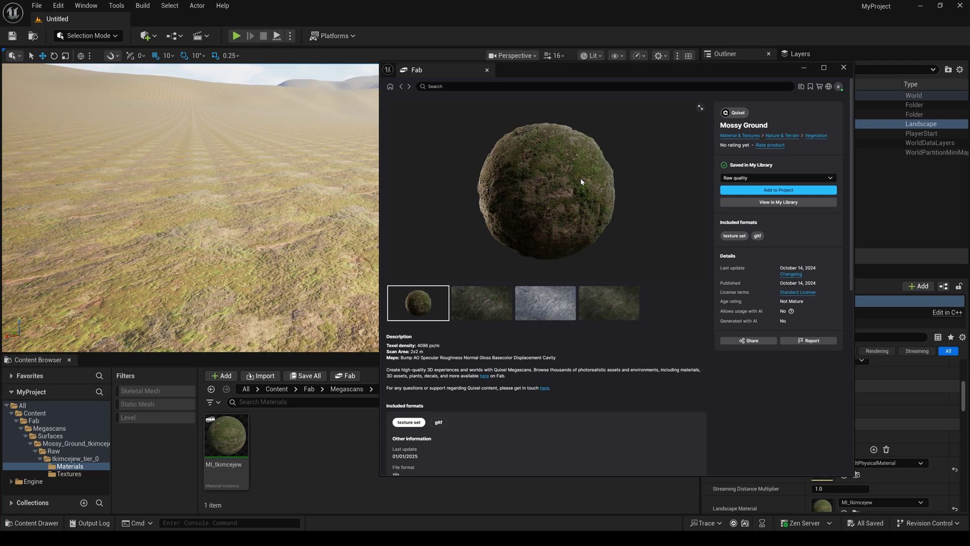
pyautogui.click(806, 69)
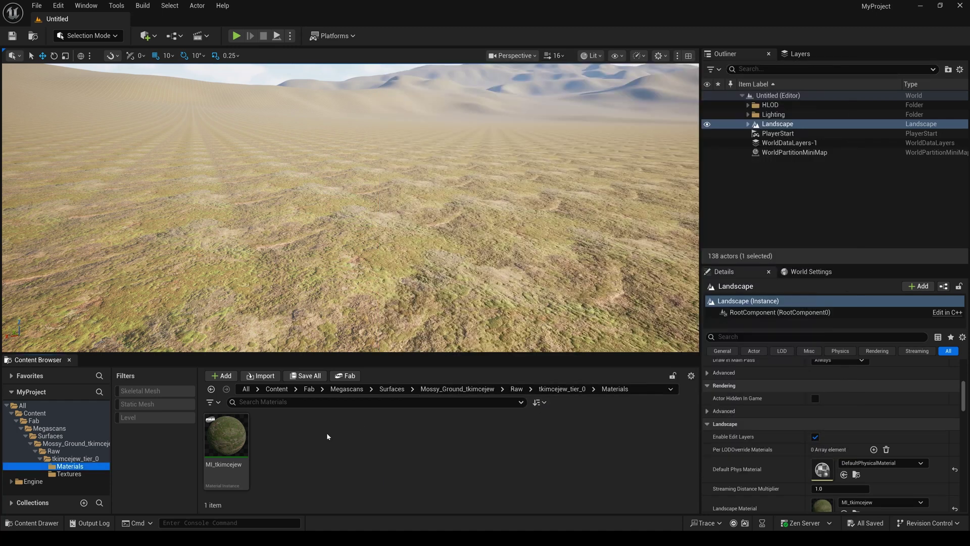
# - Add the Starter Content pack to the project from the Content folder
pyautogui.click(16, 422)
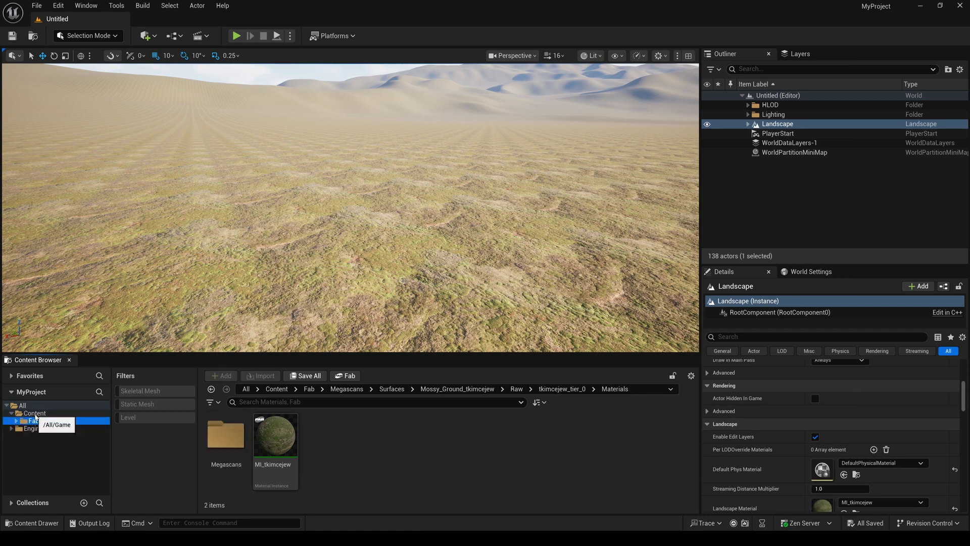
pyautogui.click(37, 415)
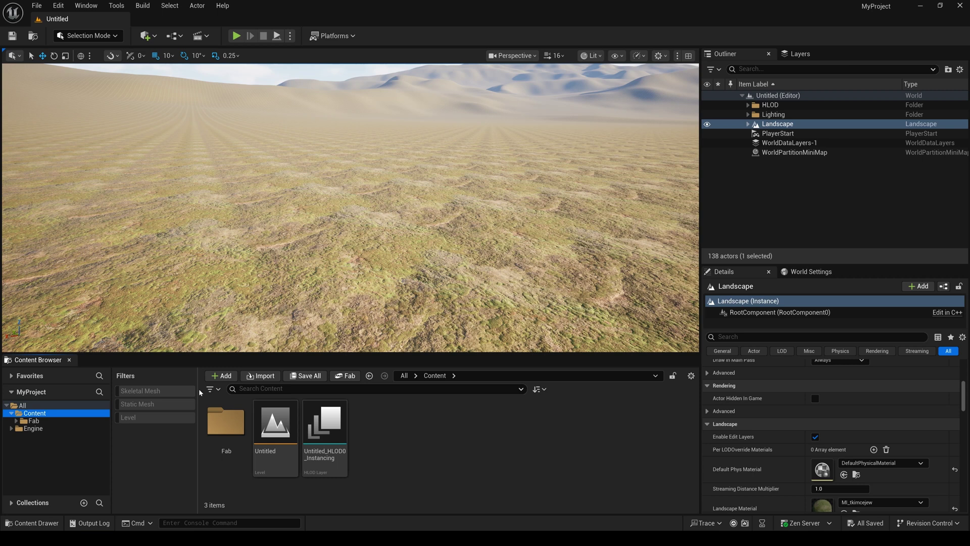
pyautogui.click(223, 380)
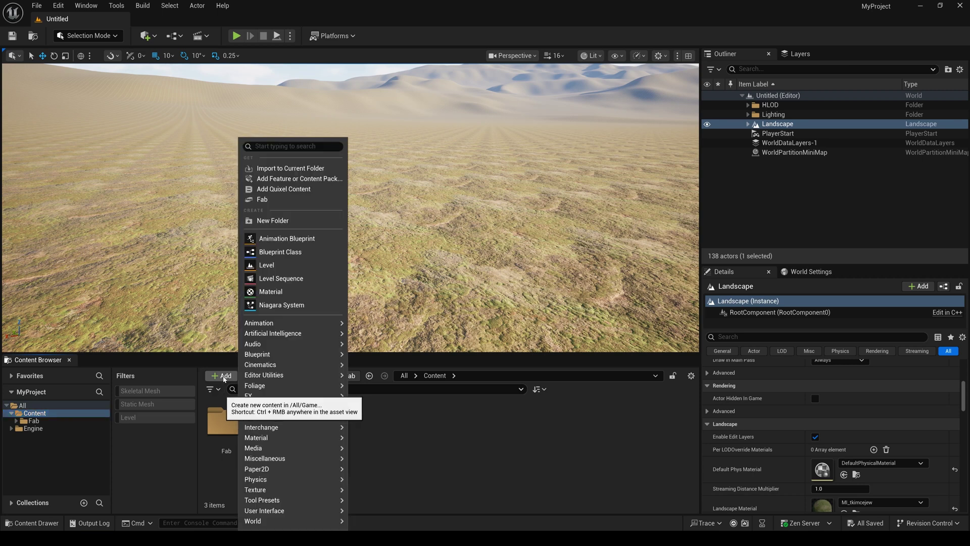
pyautogui.moveTo(283, 346)
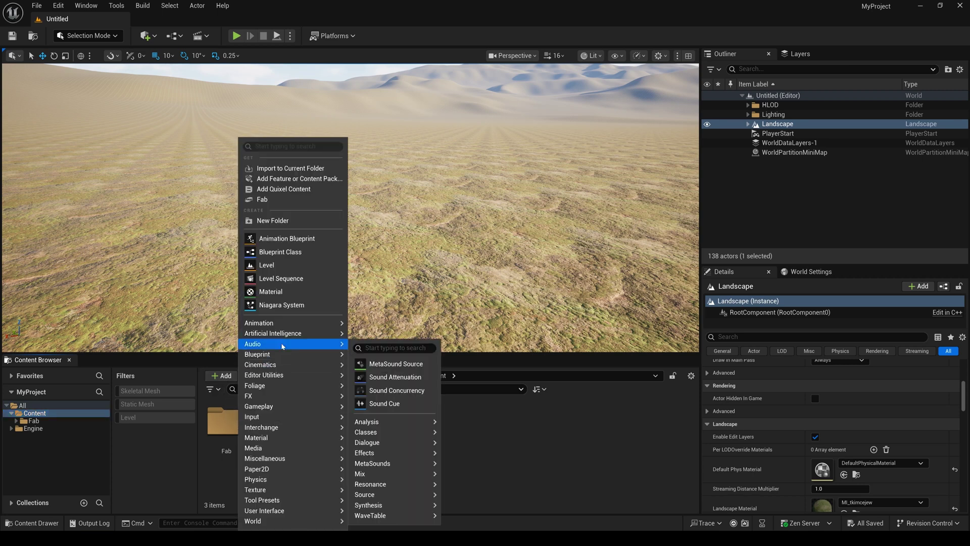
pyautogui.click(311, 180)
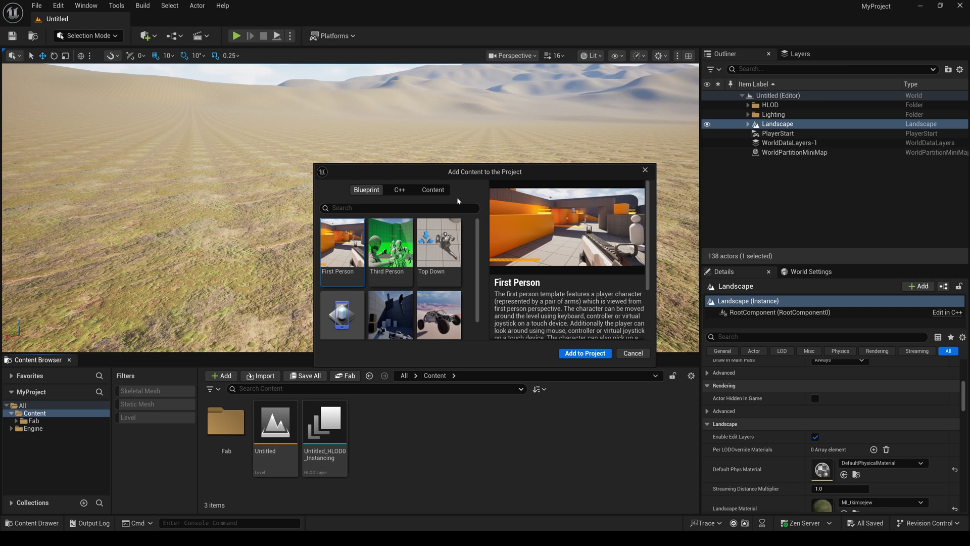
pyautogui.click(431, 191)
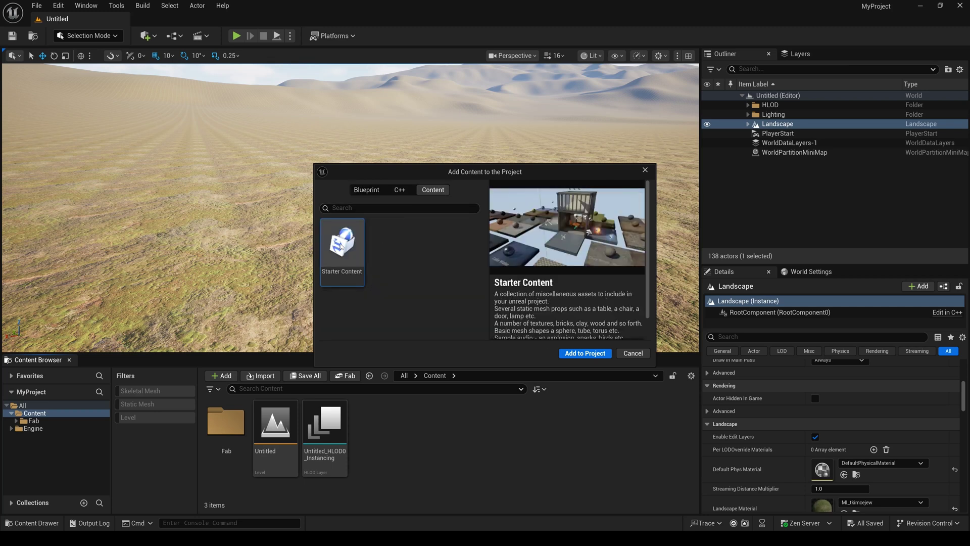
pyautogui.click(587, 354)
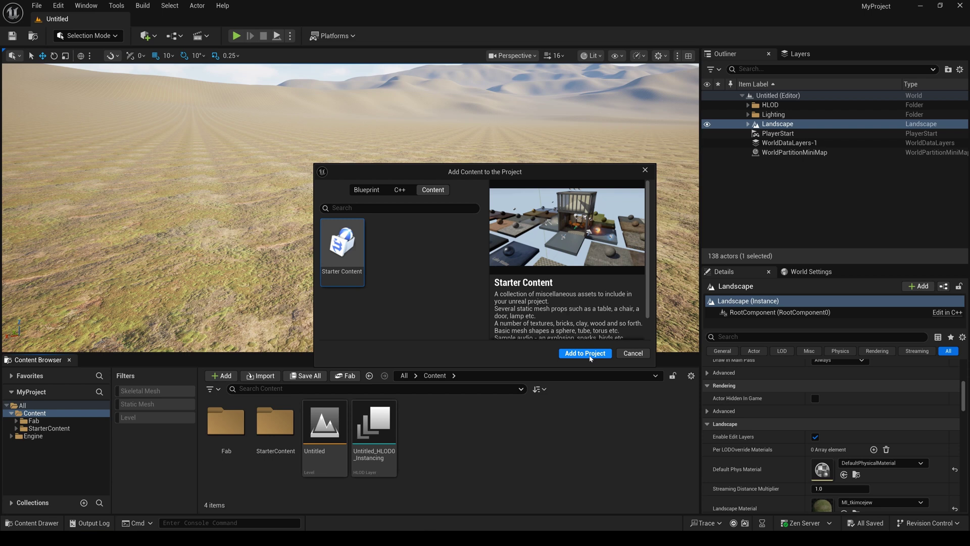
pyautogui.click(645, 169)
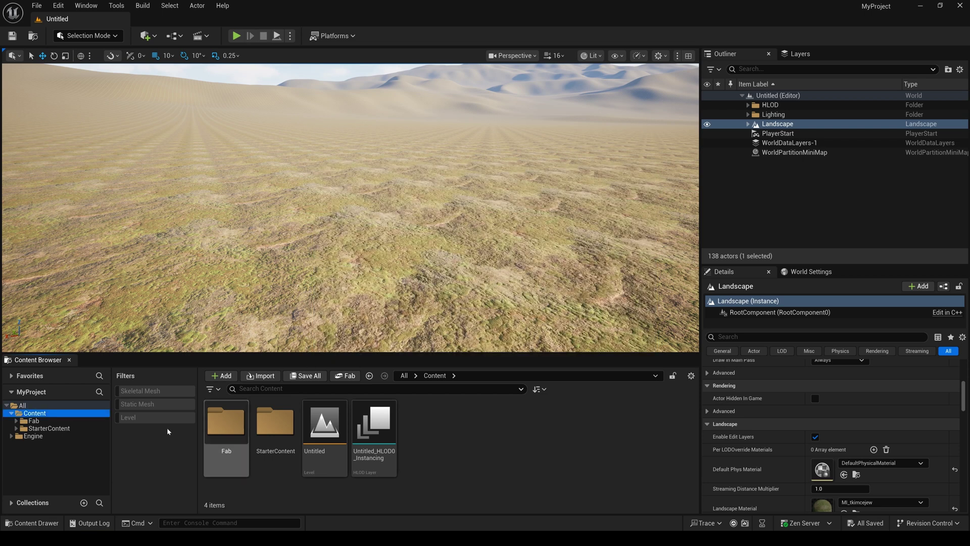
# - Assign M_Ground_Grass from the StarterContent Materials folder as the Landscape Material and check the ground's appearance
pyautogui.click(45, 429)
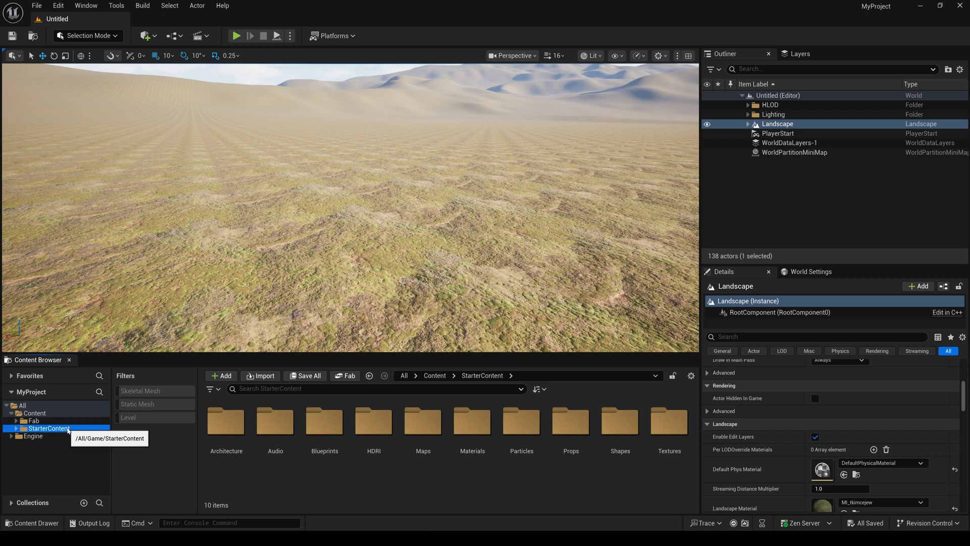
pyautogui.doubleClick(474, 428)
pyautogui.scroll(-2, 458, 430)
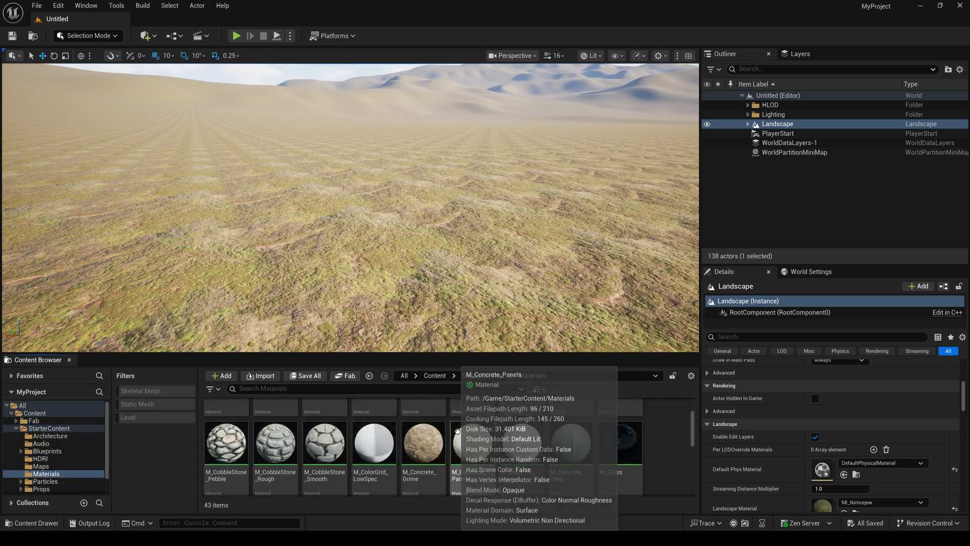
pyautogui.scroll(-2, 435, 432)
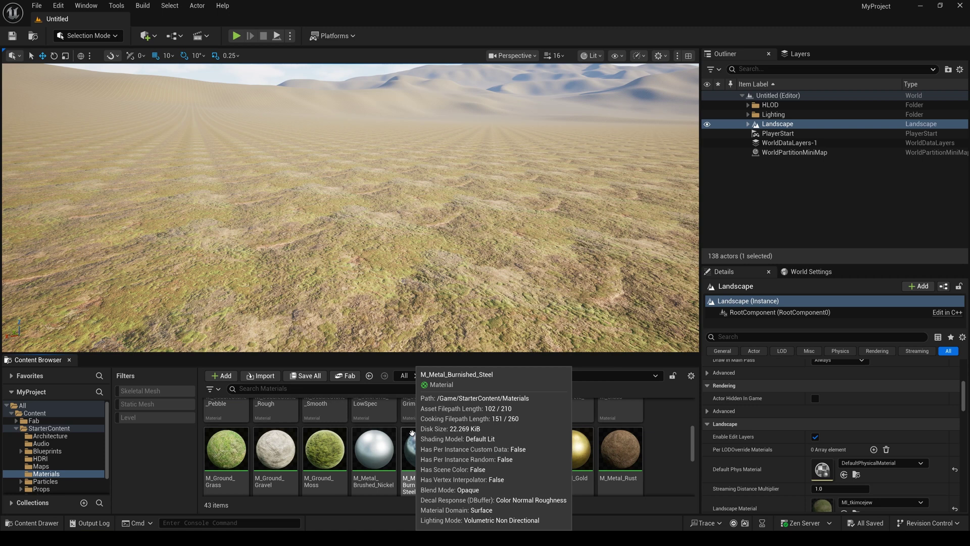
pyautogui.scroll(-1, 412, 434)
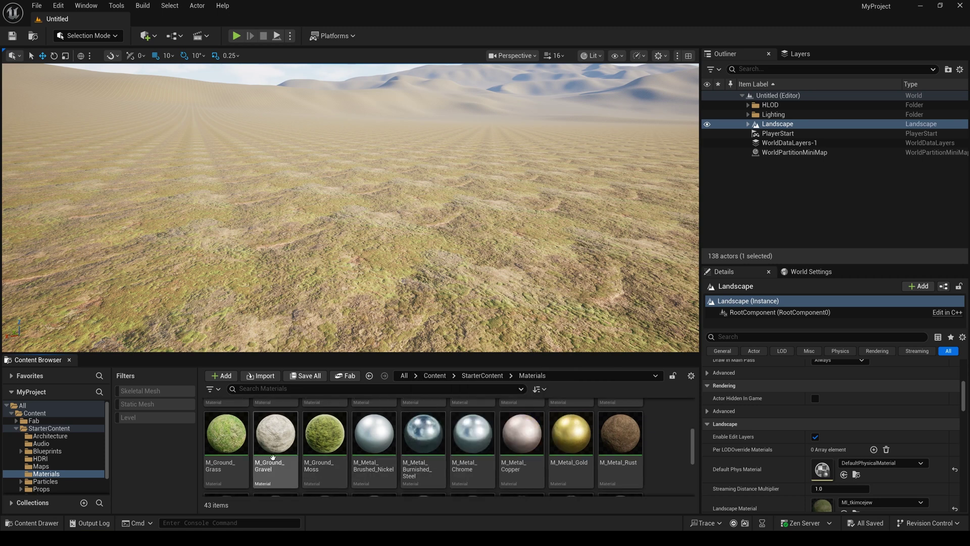
pyautogui.click(226, 435)
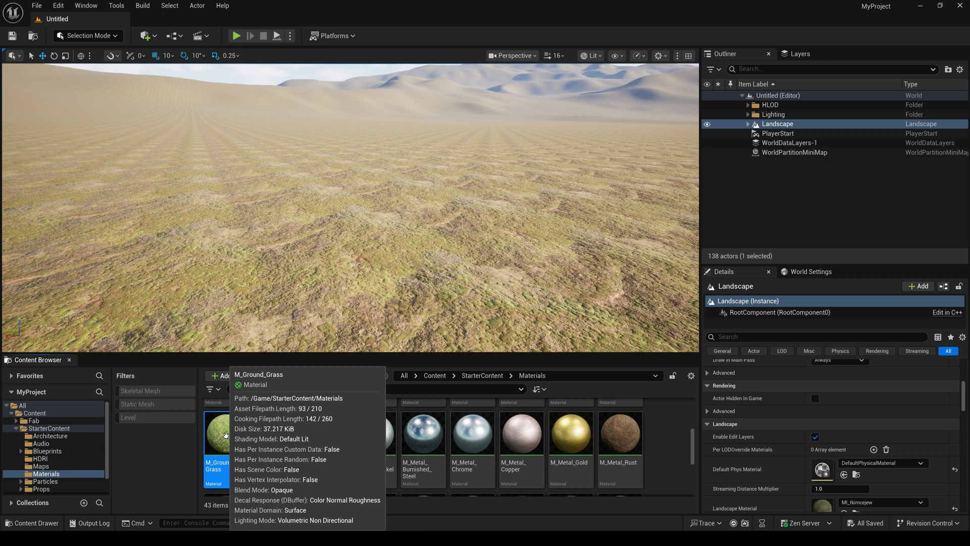
pyautogui.scroll(-2, 785, 460)
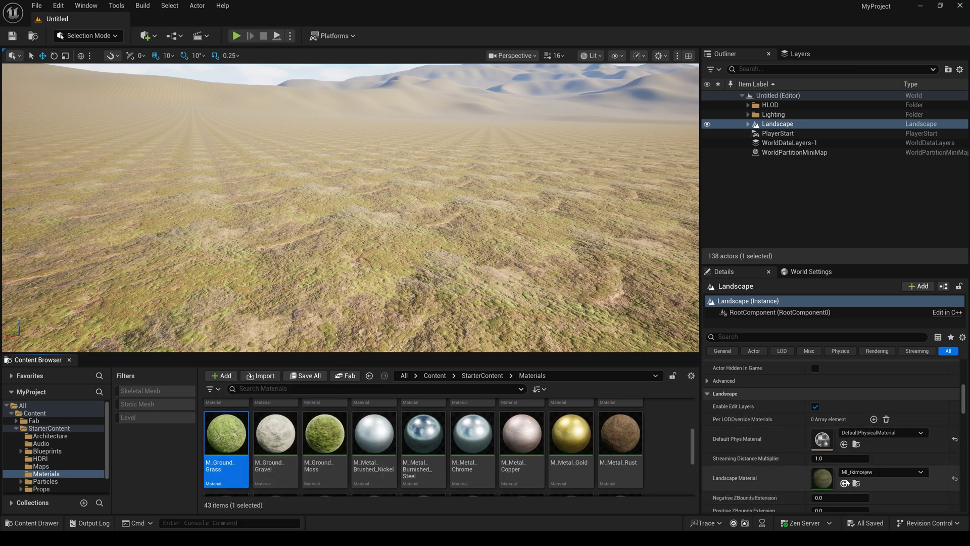
pyautogui.moveTo(222, 439); pyautogui.dragTo(825, 476)
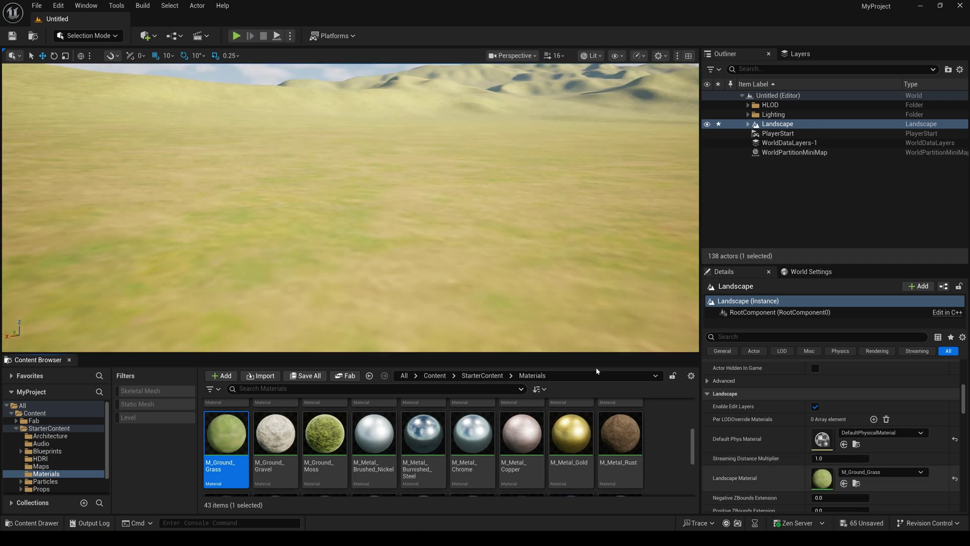
pyautogui.moveTo(283, 251); pyautogui.dragTo(308, 252, button='right')
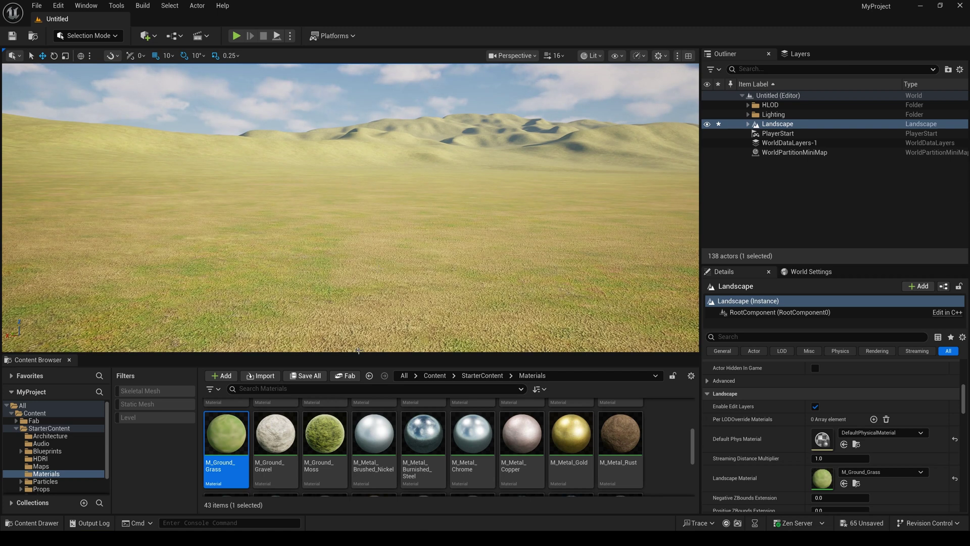
# - View the Mossy Ground material instance in the Materials folder of the Fab Megascans surface
pyautogui.click(61, 421)
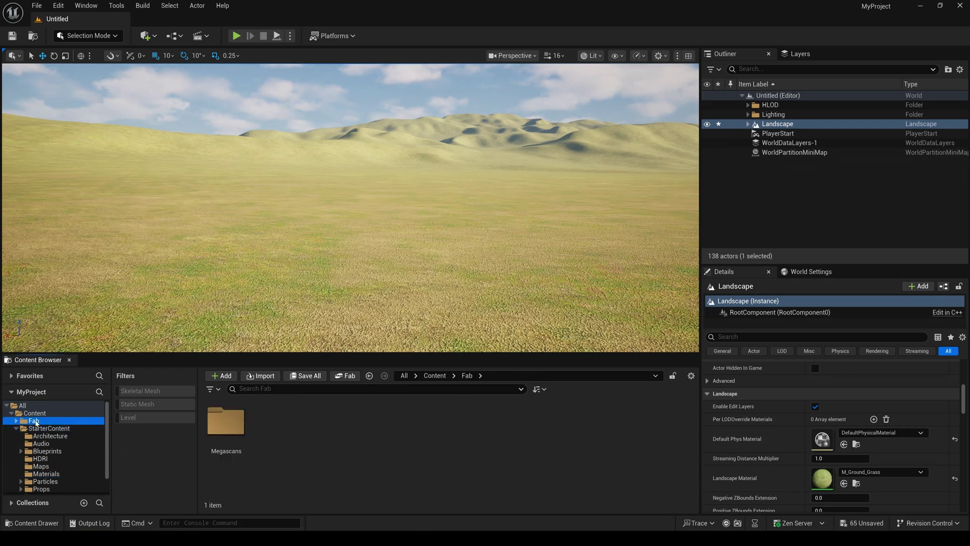
pyautogui.click(16, 421)
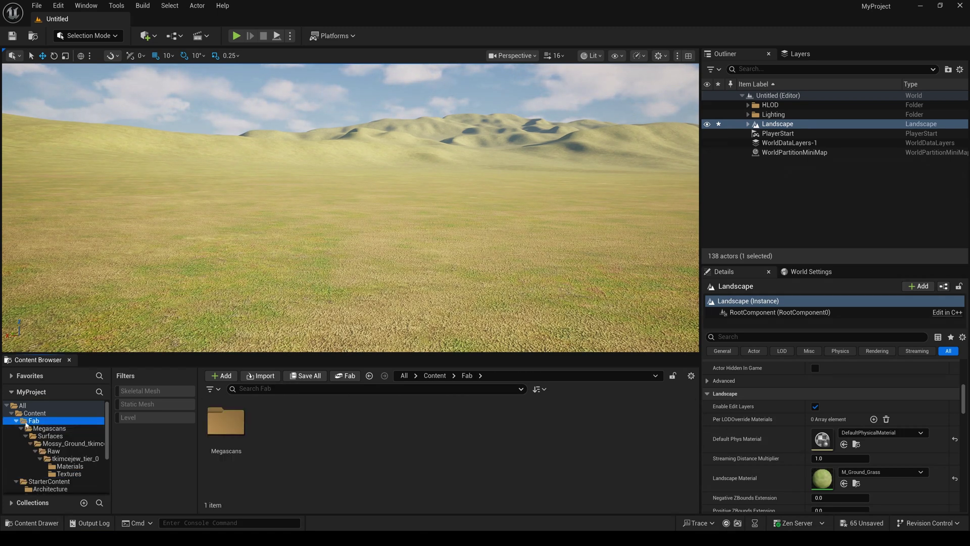
pyautogui.click(63, 466)
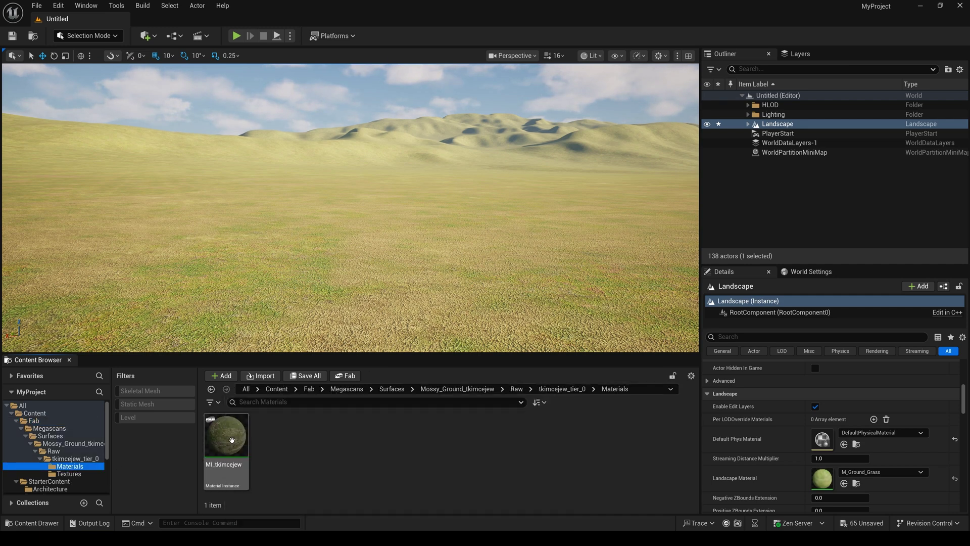
pyautogui.moveTo(231, 441)
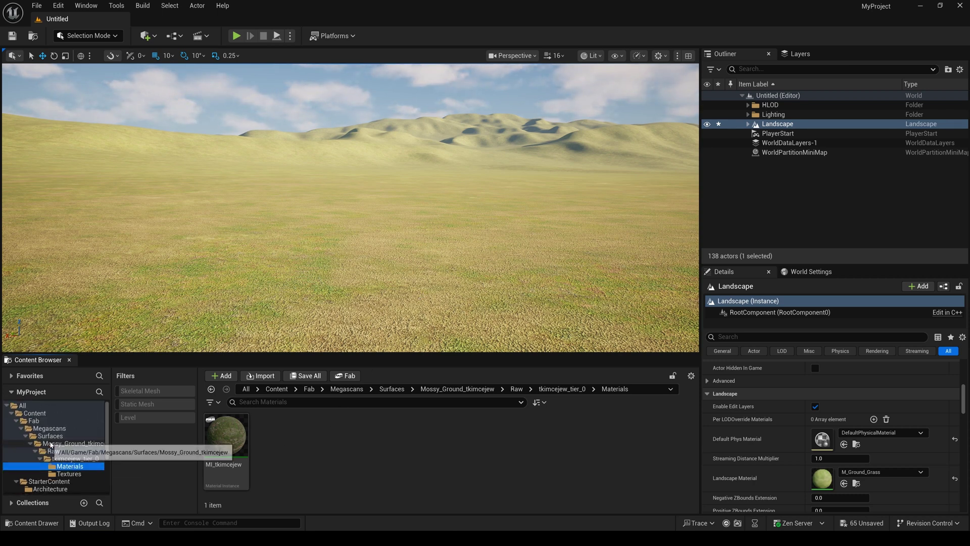
# - Copy M_Ground_Grass from the StarterContent Materials folder into the Mossy Ground surface's Textures folder
pyautogui.scroll(-3, 48, 447)
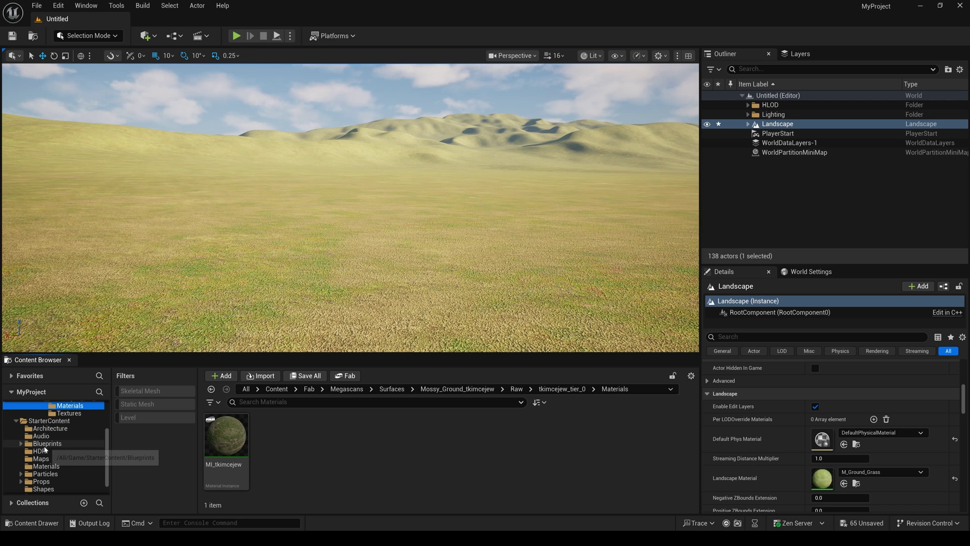
pyautogui.click(41, 466)
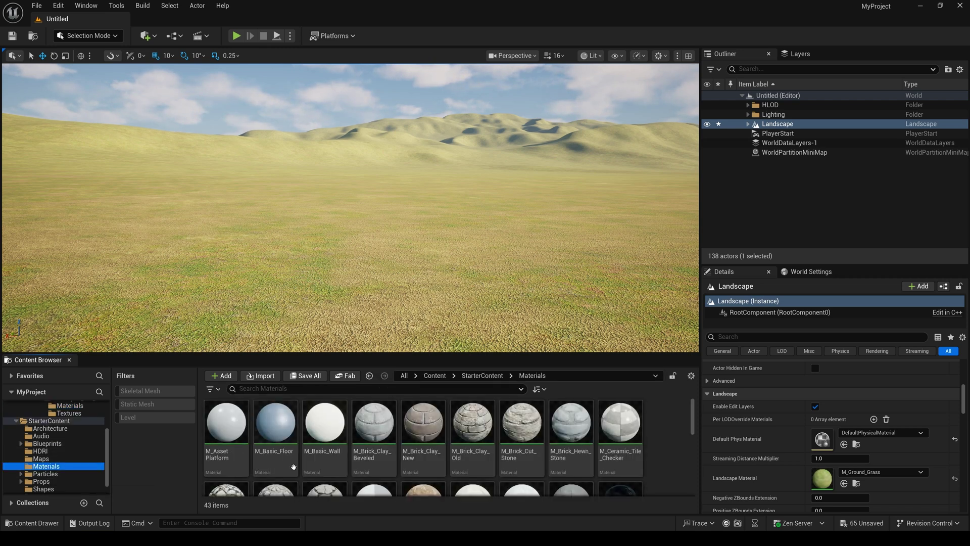
pyautogui.scroll(-3, 304, 445)
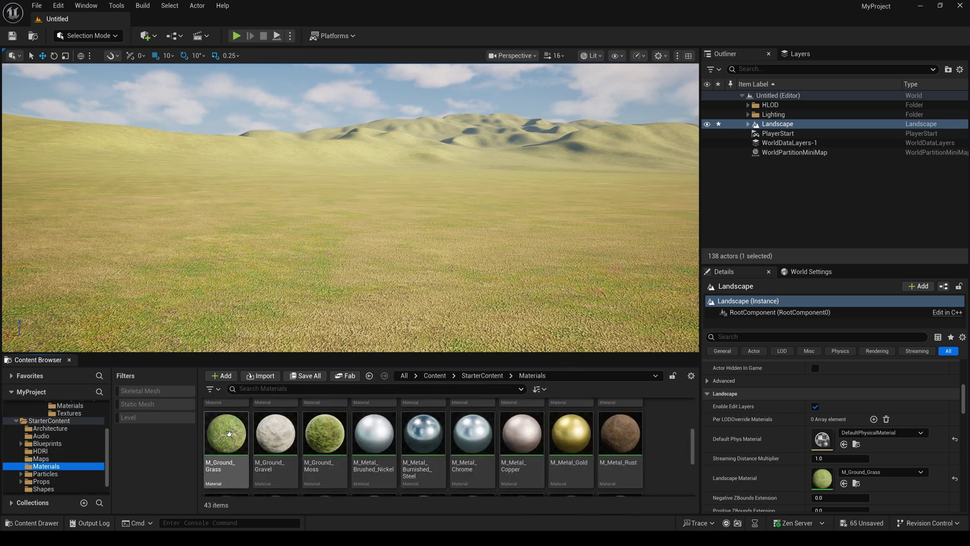
pyautogui.click(227, 432)
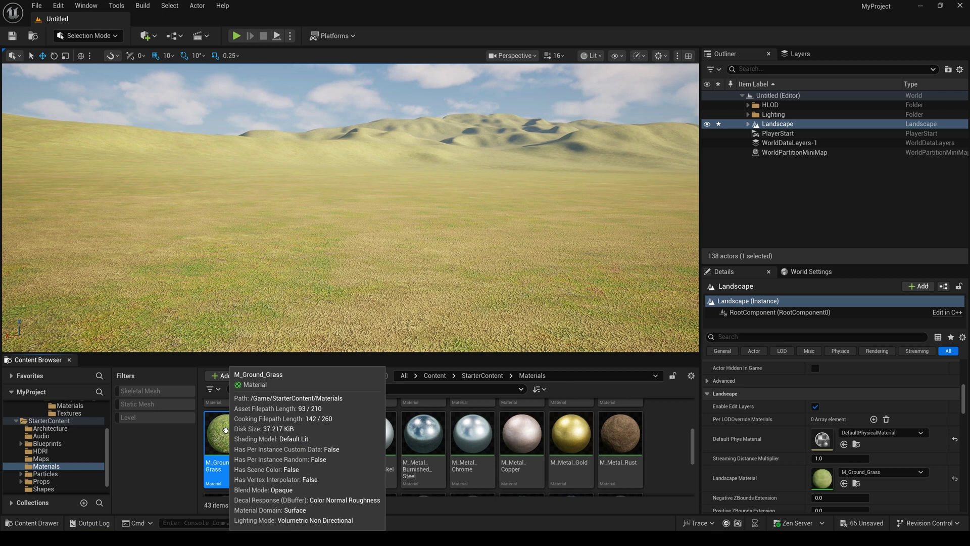
pyautogui.rightClick(226, 431)
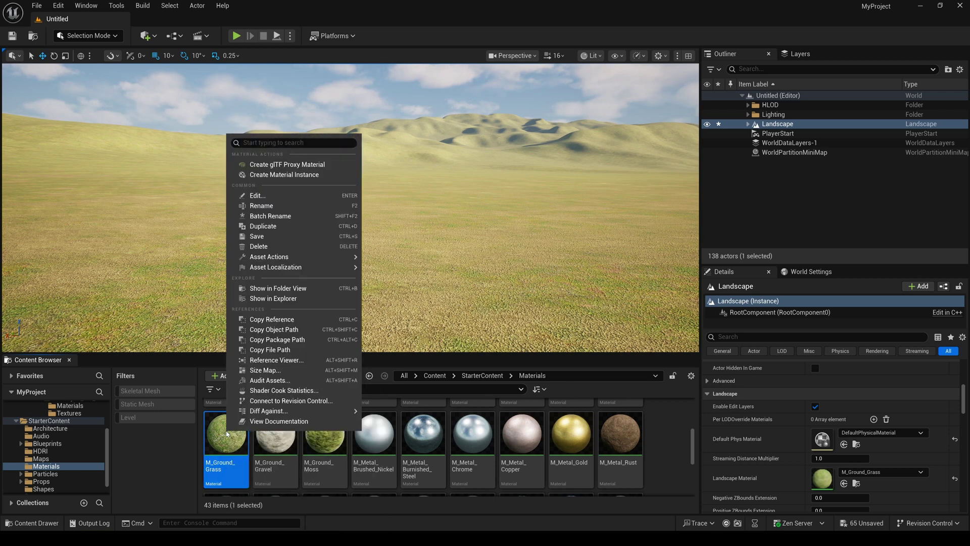
pyautogui.click(286, 320)
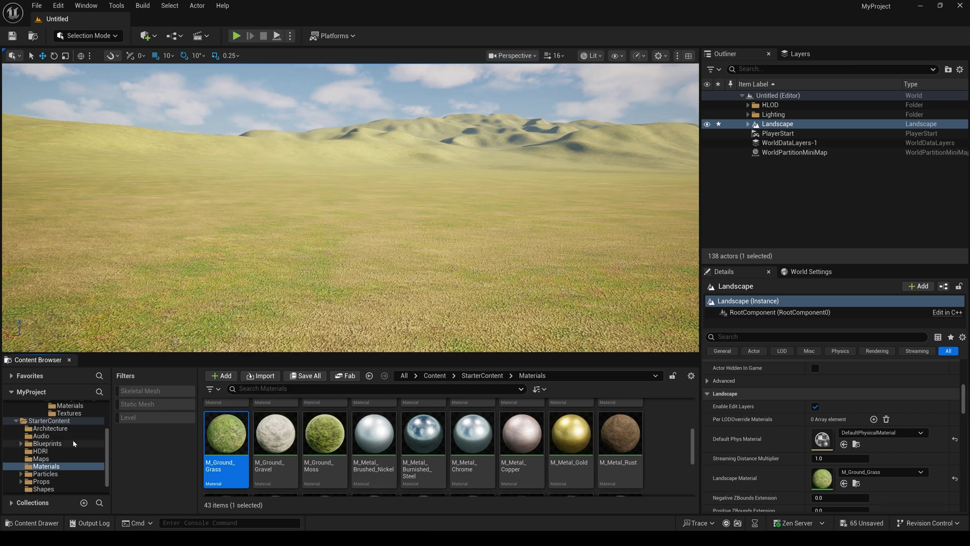
pyautogui.scroll(3, 72, 439)
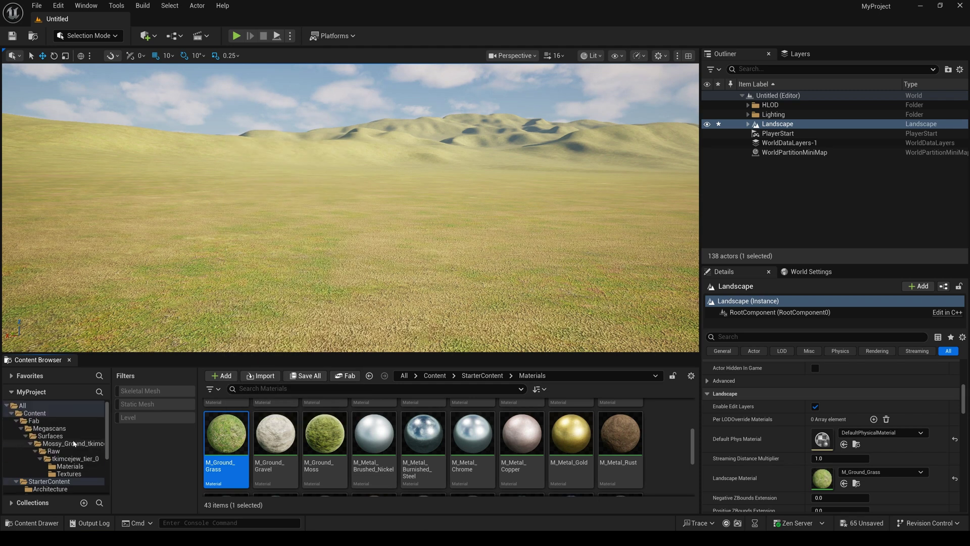
pyautogui.click(70, 474)
pyautogui.hotkey('ctrl', 'v')
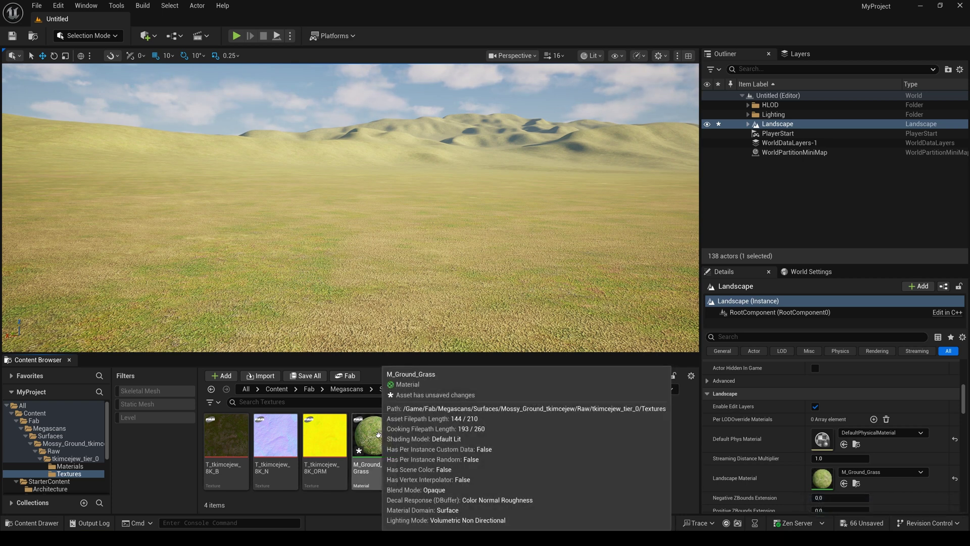
# - Open the copied M_Ground_Grass material from the Textures folder and make its editor window taller to examine the node graph
pyautogui.doubleClick(378, 434)
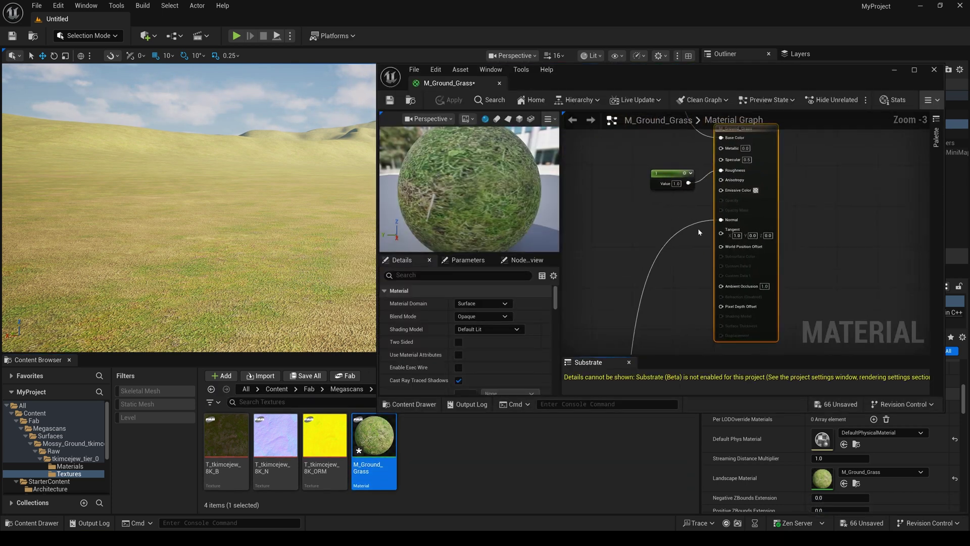
pyautogui.scroll(-3, 699, 230)
pyautogui.moveTo(648, 218); pyautogui.dragTo(843, 281, button='right')
pyautogui.moveTo(731, 229); pyautogui.dragTo(682, 231, button='right')
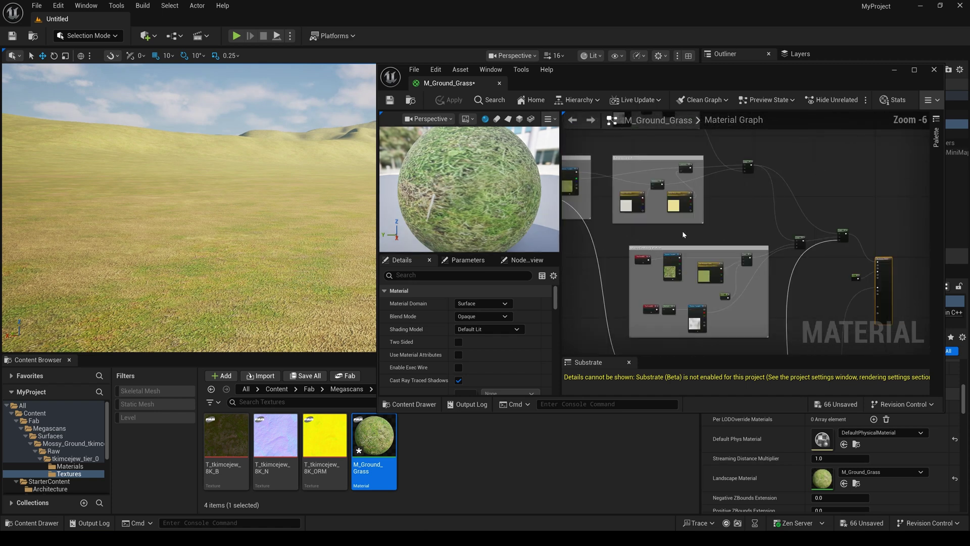
pyautogui.moveTo(491, 412); pyautogui.dragTo(493, 487)
pyautogui.moveTo(616, 232); pyautogui.dragTo(664, 269, button='right')
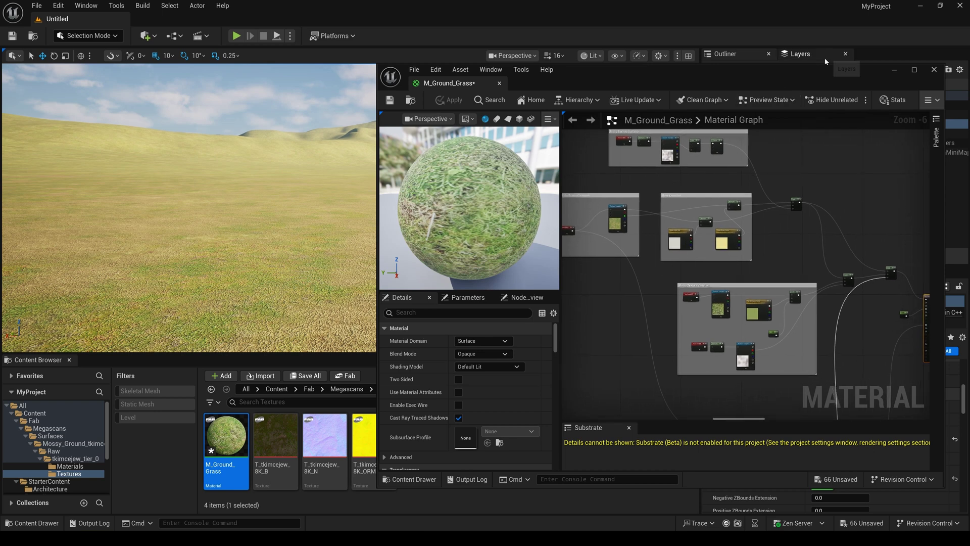
# - Assign T_tkimcejew_8K_B as the texture of the Texture Sample node in the BaseColorTextureSamples group
pyautogui.moveTo(826, 61); pyautogui.dragTo(826, 23)
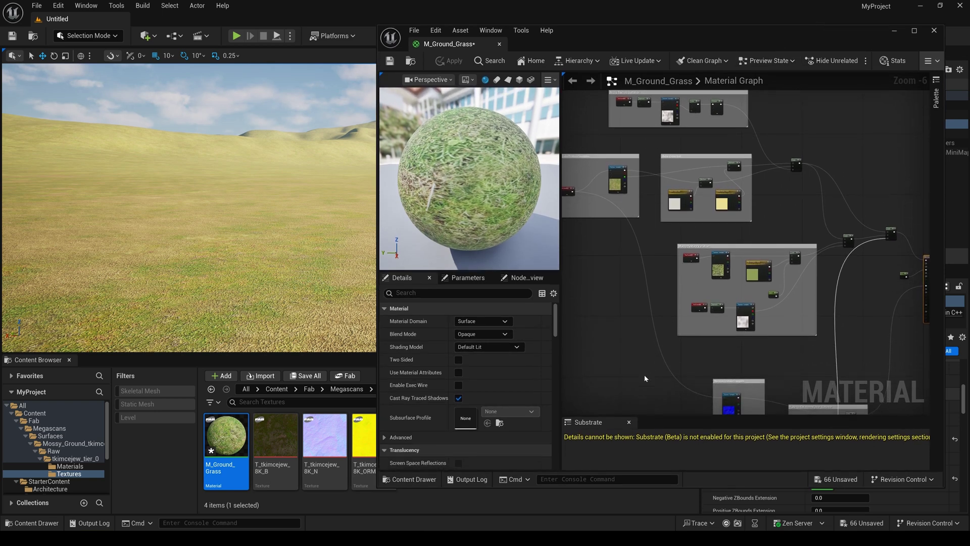
pyautogui.moveTo(548, 488); pyautogui.dragTo(549, 506)
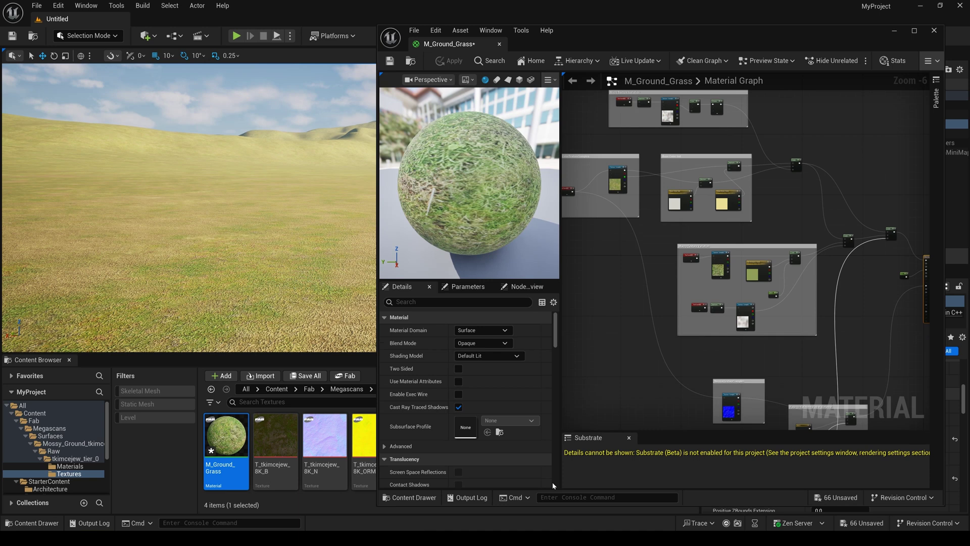
pyautogui.moveTo(633, 258); pyautogui.dragTo(653, 331, button='right')
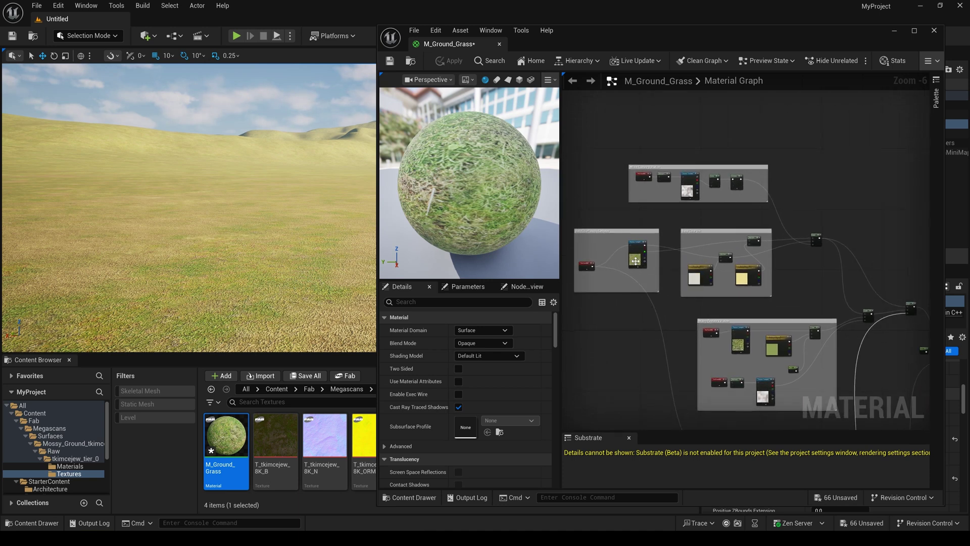
pyautogui.click(636, 261)
pyautogui.scroll(2, 651, 258)
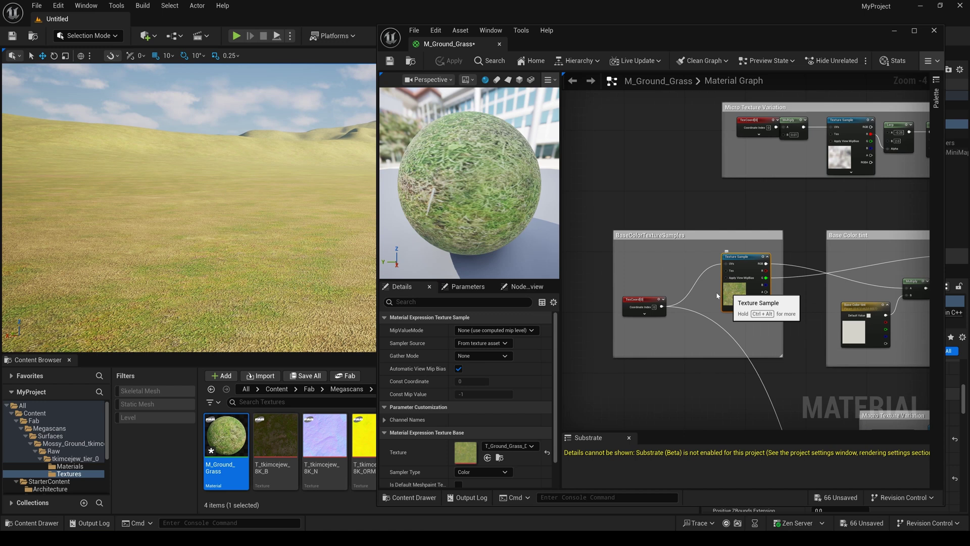
pyautogui.moveTo(273, 439)
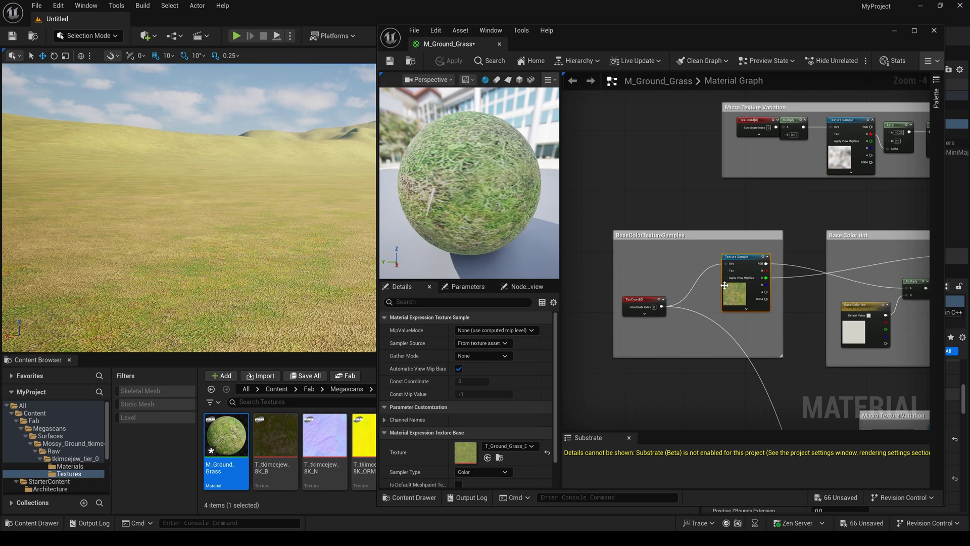
pyautogui.click(275, 437)
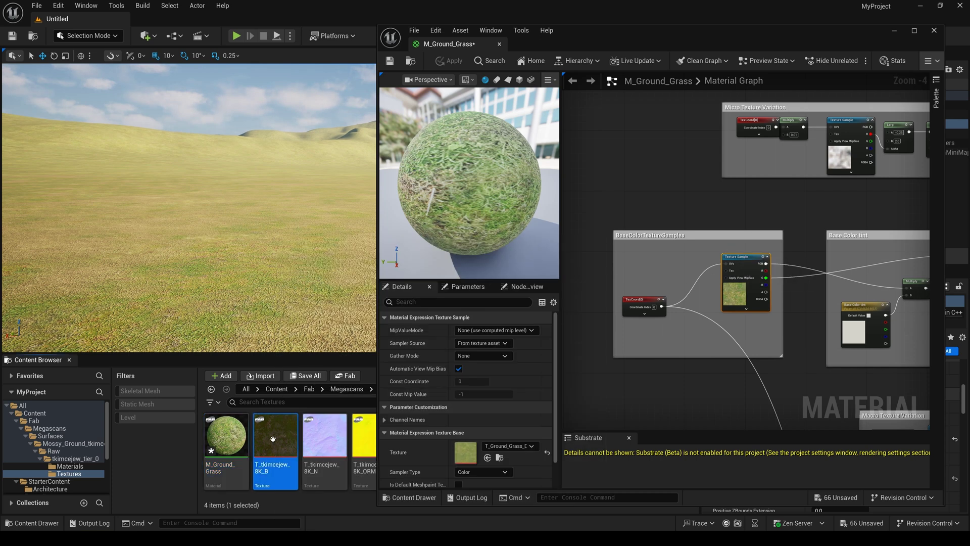
pyautogui.moveTo(276, 436)
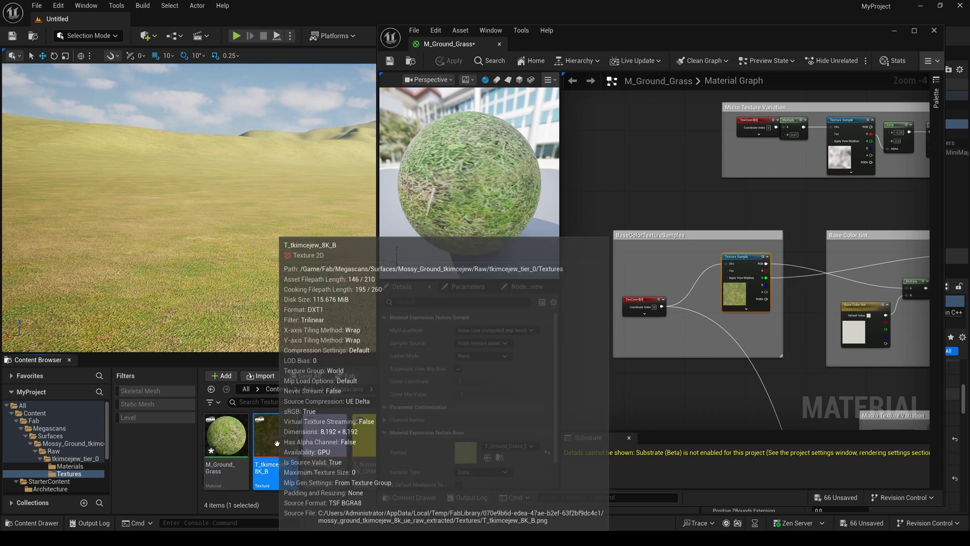
pyautogui.moveTo(275, 436); pyautogui.dragTo(468, 455)
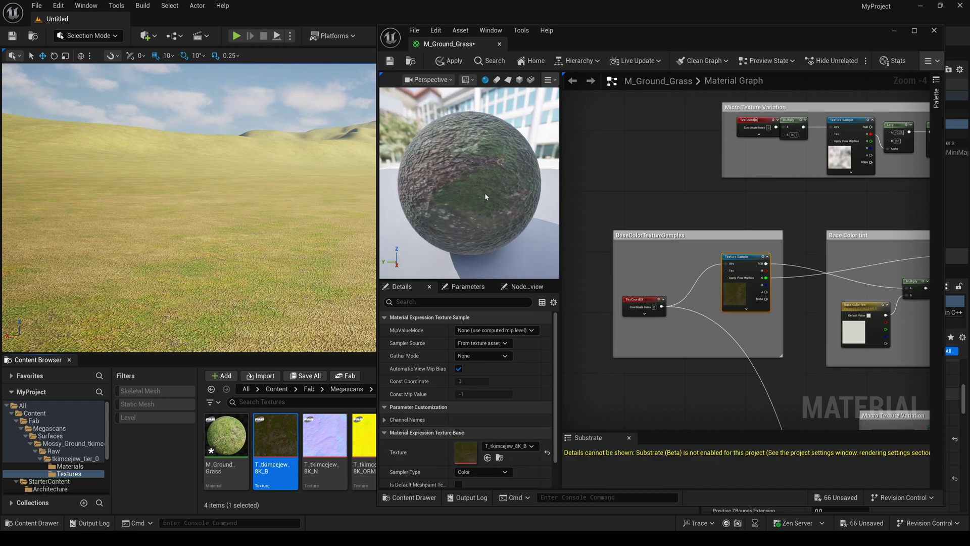
# - Replace the grass texture of the upper Texture Sample in the Macro Texture Variation group with T_tkimcejew_8K_B
pyautogui.moveTo(725, 229); pyautogui.dragTo(582, 179, button='right')
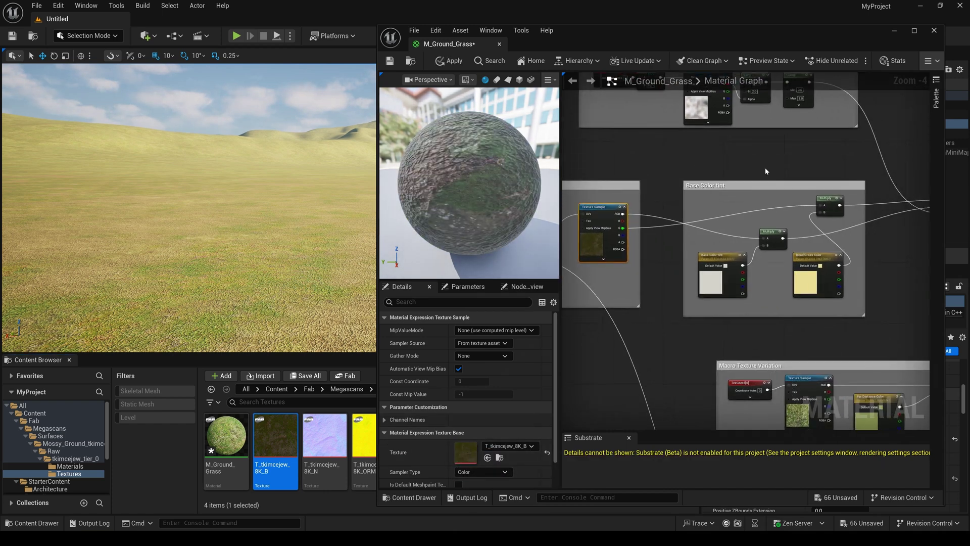
pyautogui.moveTo(766, 171); pyautogui.dragTo(617, 225, button='right')
pyautogui.moveTo(704, 283)
pyautogui.mouseDown(button='right')
pyautogui.moveTo(742, 76)
pyautogui.moveTo(769, 66)
pyautogui.mouseUp(button='right')
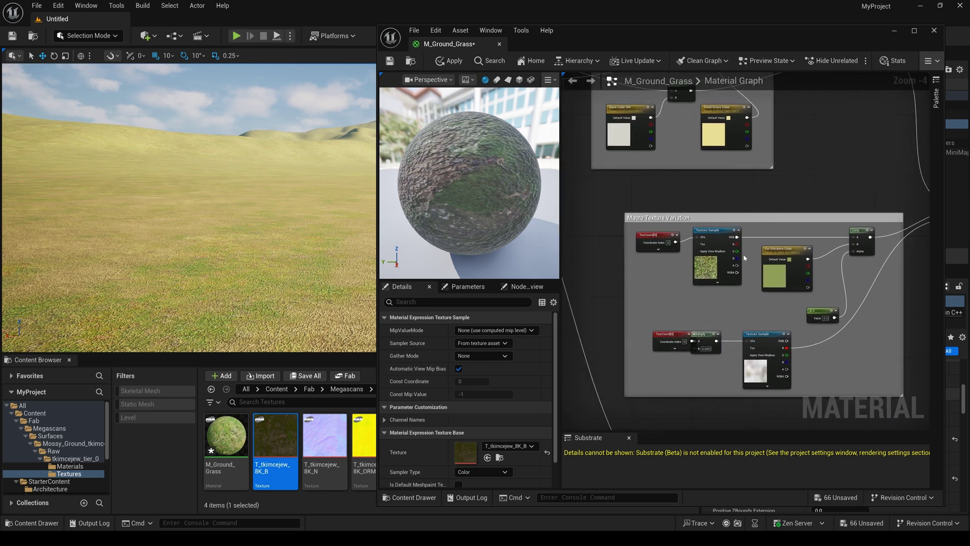
pyautogui.moveTo(276, 438); pyautogui.dragTo(278, 432)
pyautogui.click(711, 257)
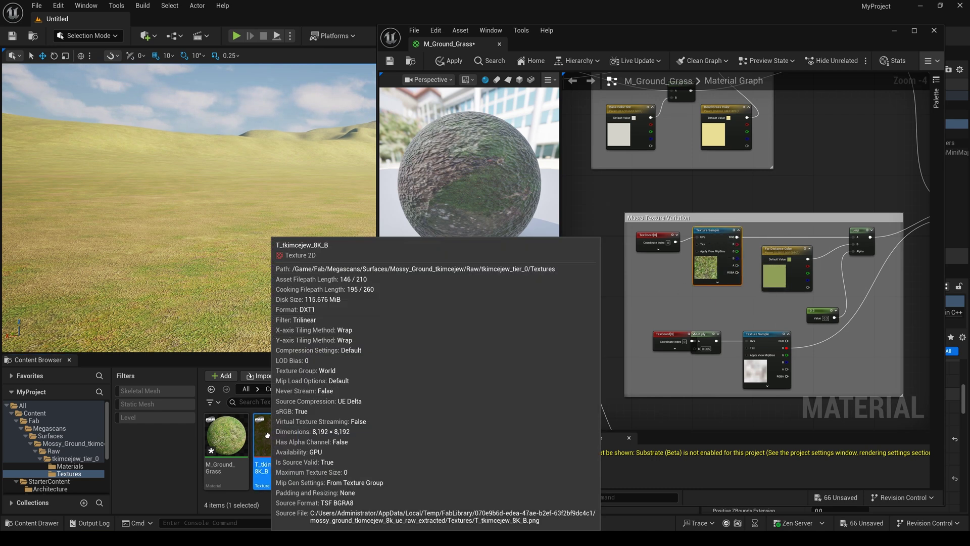
pyautogui.moveTo(267, 436); pyautogui.dragTo(485, 452)
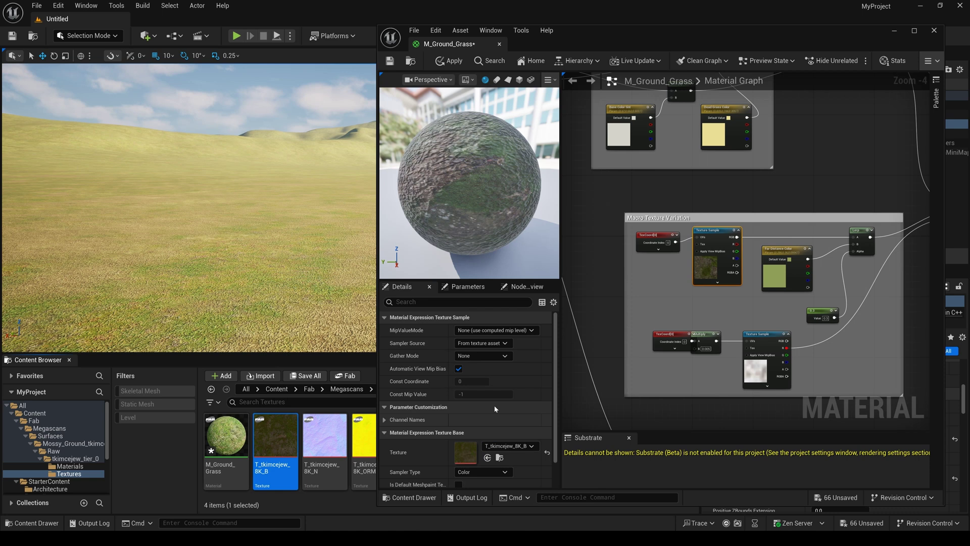
# - Assign the normal map T_tkimcejew_8K_N to the Texture Sample node in the NormalTextureSamples group
pyautogui.moveTo(734, 249); pyautogui.dragTo(541, 305, button='right')
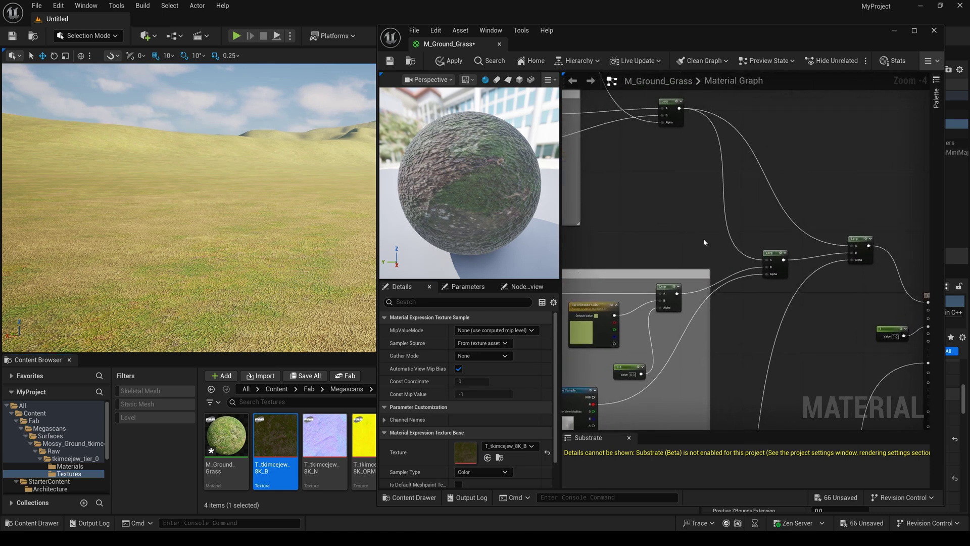
pyautogui.moveTo(760, 321); pyautogui.dragTo(797, 131, button='right')
pyautogui.moveTo(688, 331); pyautogui.dragTo(818, 206, button='right')
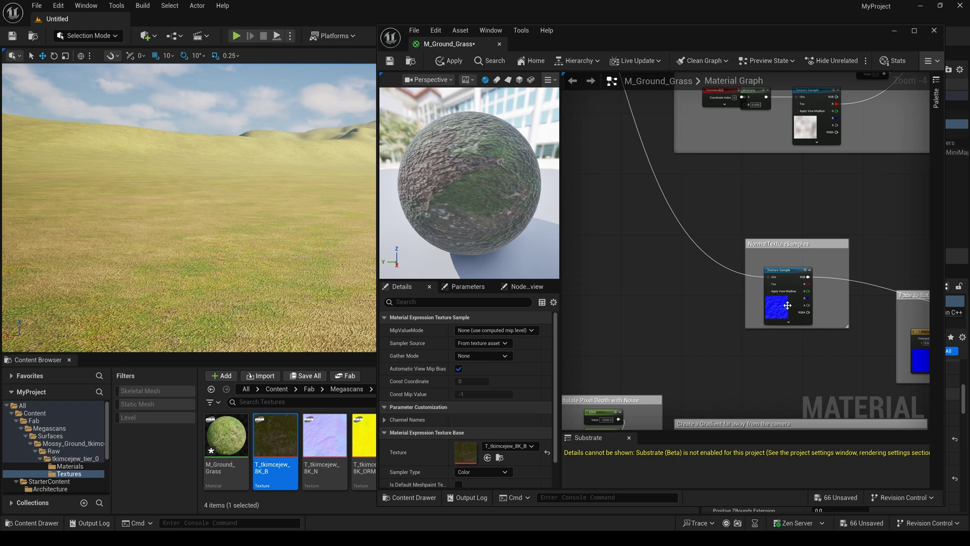
pyautogui.moveTo(781, 308); pyautogui.dragTo(802, 340, button='right')
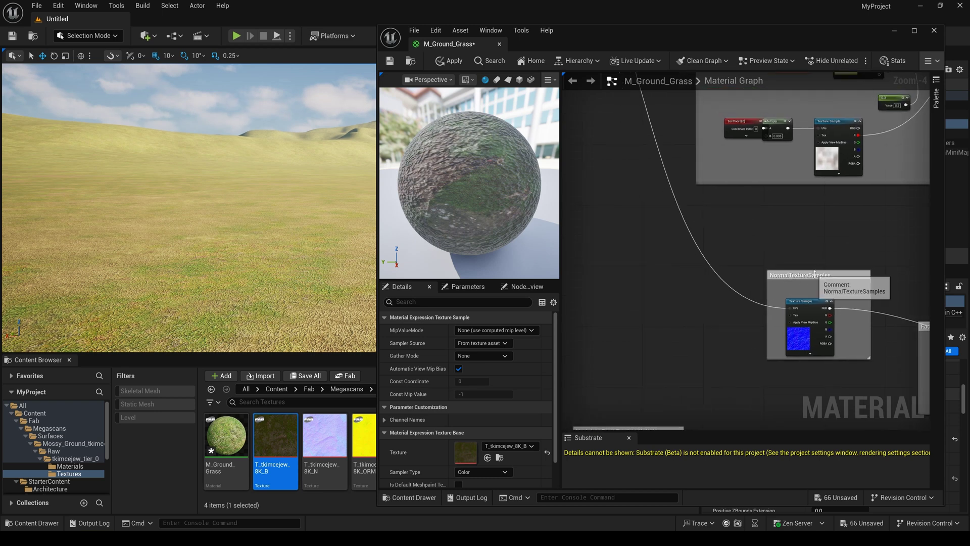
pyautogui.click(811, 306)
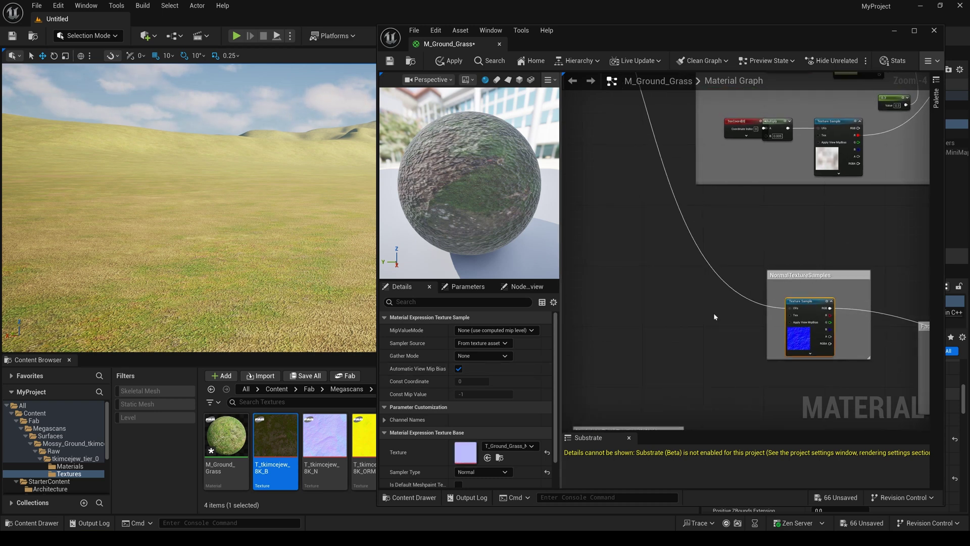
pyautogui.moveTo(324, 435)
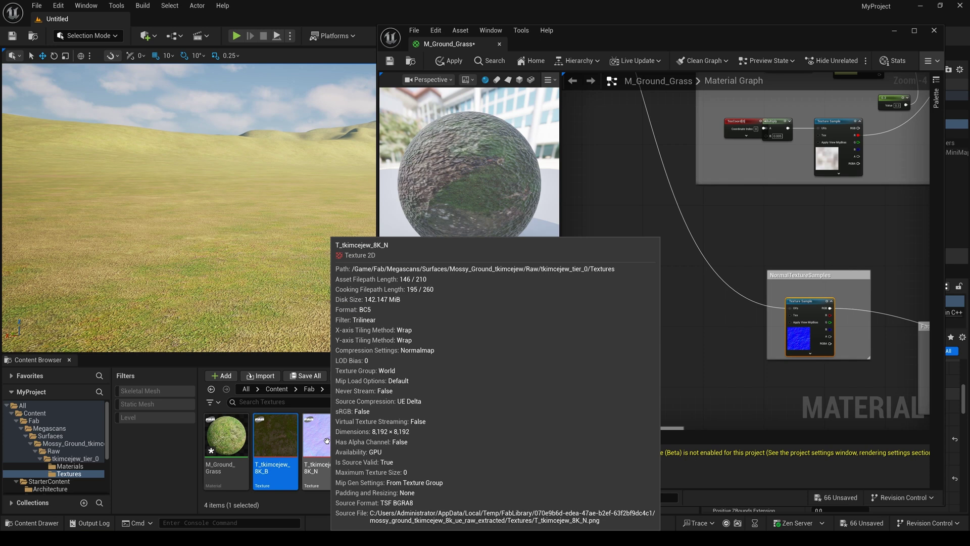
pyautogui.moveTo(324, 435); pyautogui.dragTo(468, 452)
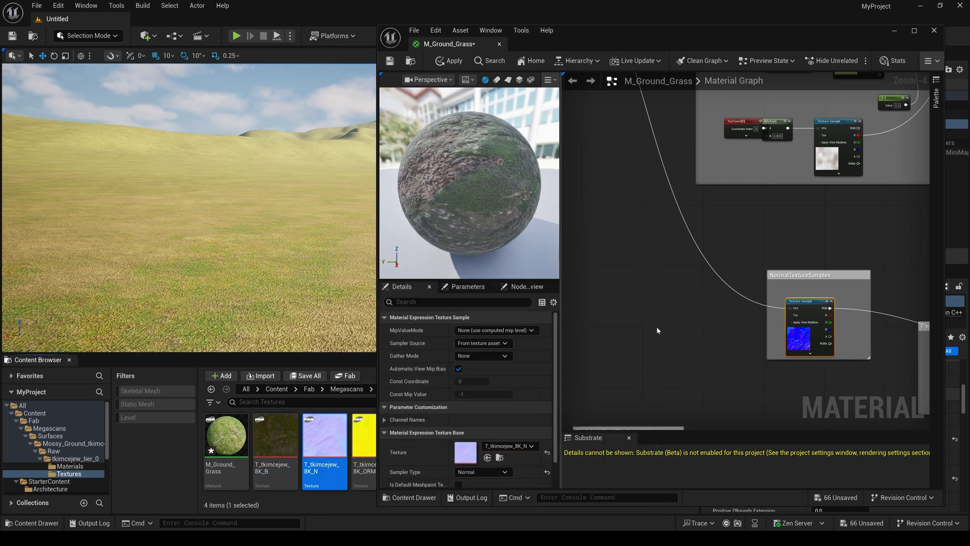
# - Check the rest of the node graph for grass textures and apply the texture replacements to the M_Ground_Grass material
pyautogui.moveTo(747, 346); pyautogui.dragTo(567, 298, button='right')
pyautogui.moveTo(686, 336); pyautogui.dragTo(770, 239, button='right')
pyautogui.scroll(-1, 743, 257)
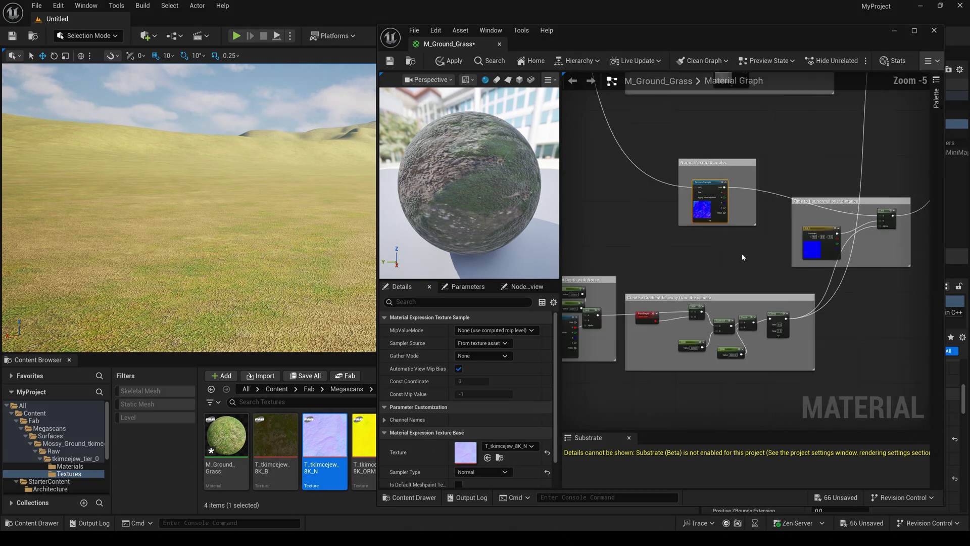
pyautogui.moveTo(683, 242); pyautogui.dragTo(743, 366, button='right')
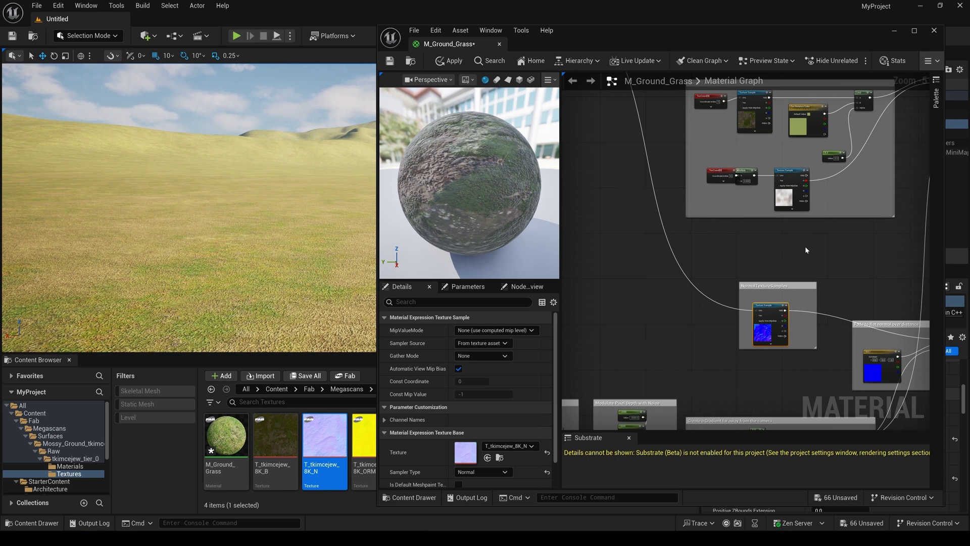
pyautogui.moveTo(770, 229); pyautogui.dragTo(737, 301, button='right')
pyautogui.click(447, 61)
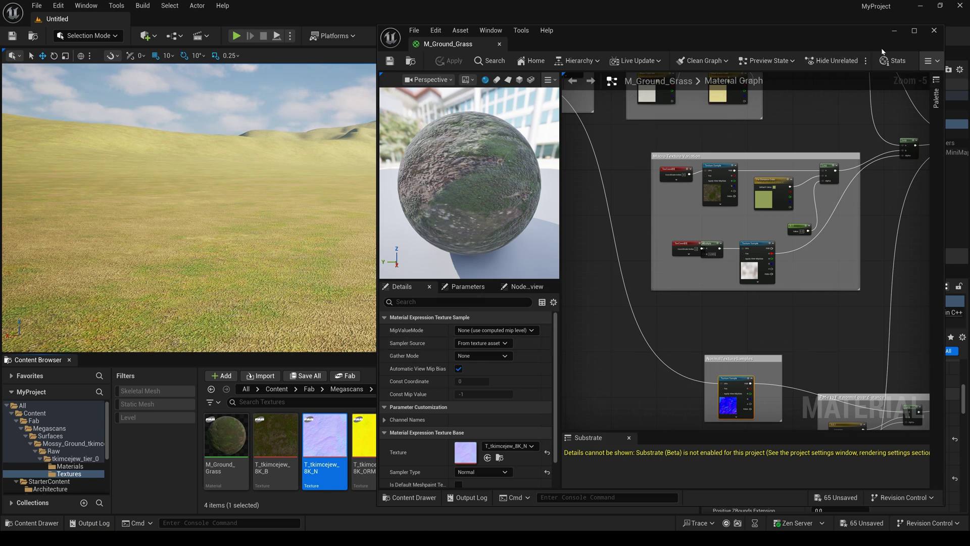
# - Minimize the material editor, assign the edited M_Ground_Grass from the Textures folder as the Landscape Material, and inspect the ground from several viewpoints
pyautogui.click(895, 32)
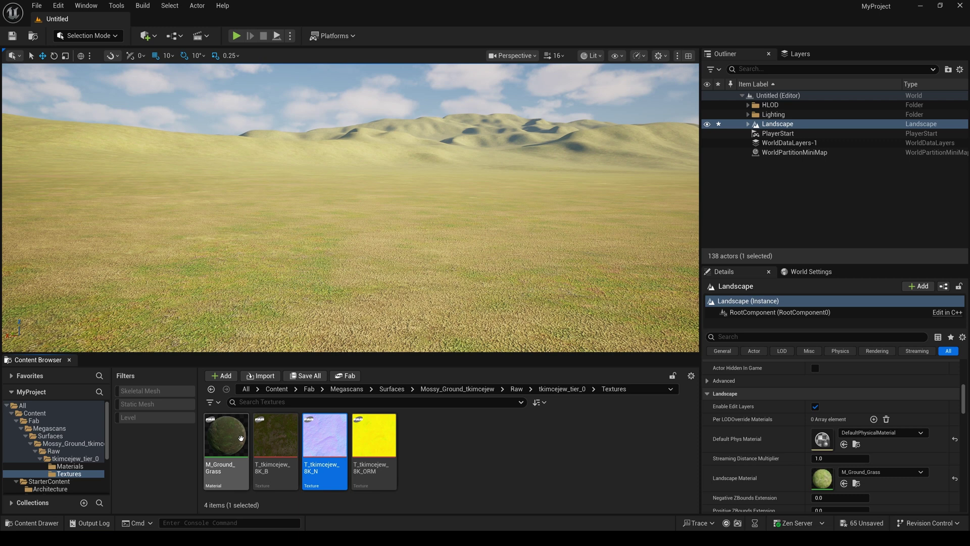
pyautogui.moveTo(224, 435); pyautogui.dragTo(822, 475)
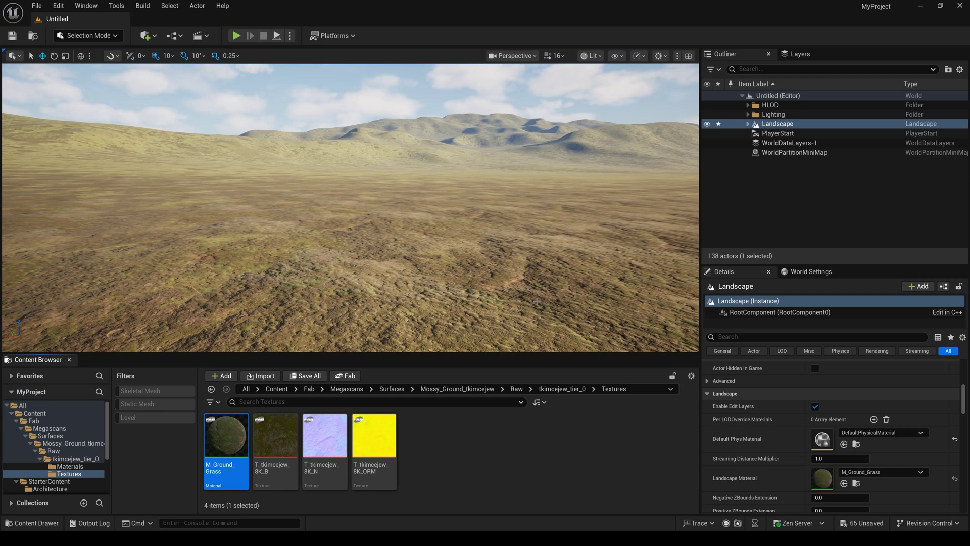
pyautogui.moveTo(388, 306)
pyautogui.mouseDown(button='right')
pyautogui.moveTo(438, 297)
pyautogui.moveTo(545, 316)
pyautogui.moveTo(394, 321)
pyautogui.mouseUp(button='right')
pyautogui.press('s')
pyautogui.press('w')
pyautogui.press('s')
pyautogui.moveTo(459, 302); pyautogui.dragTo(459, 301, button='right')
pyautogui.press('w')
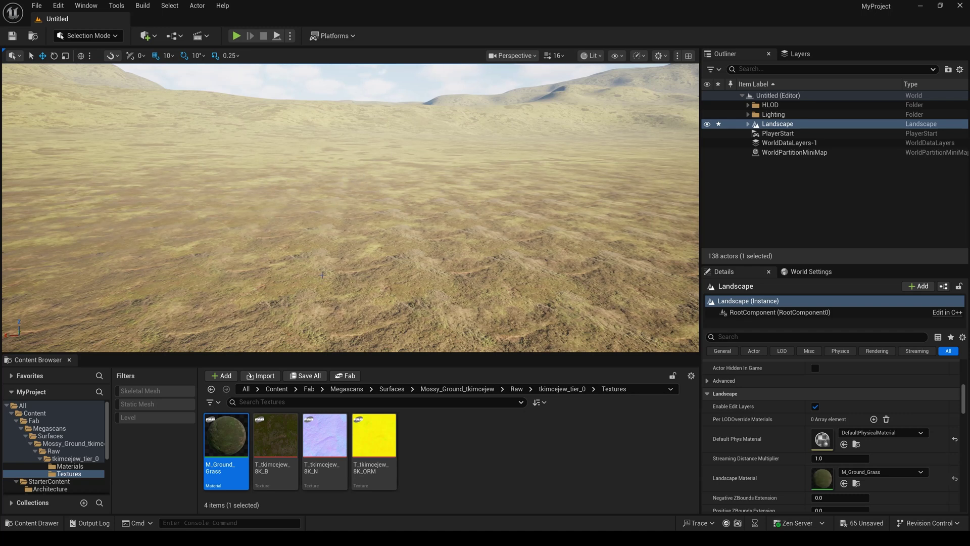
# - Bring back the M_Ground_Grass material editor and move its window aside so more of the landscape is visible
pyautogui.moveTo(293, 538)
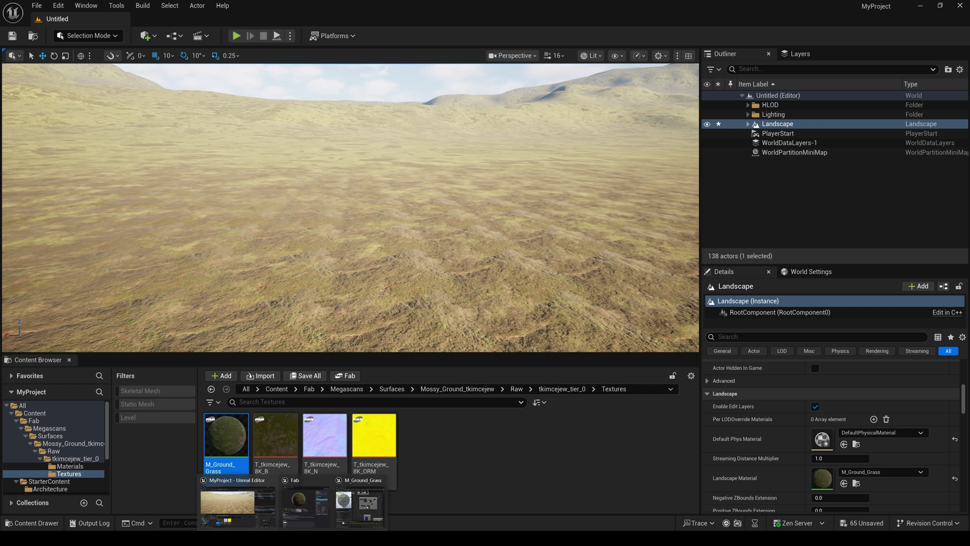
pyautogui.click(354, 517)
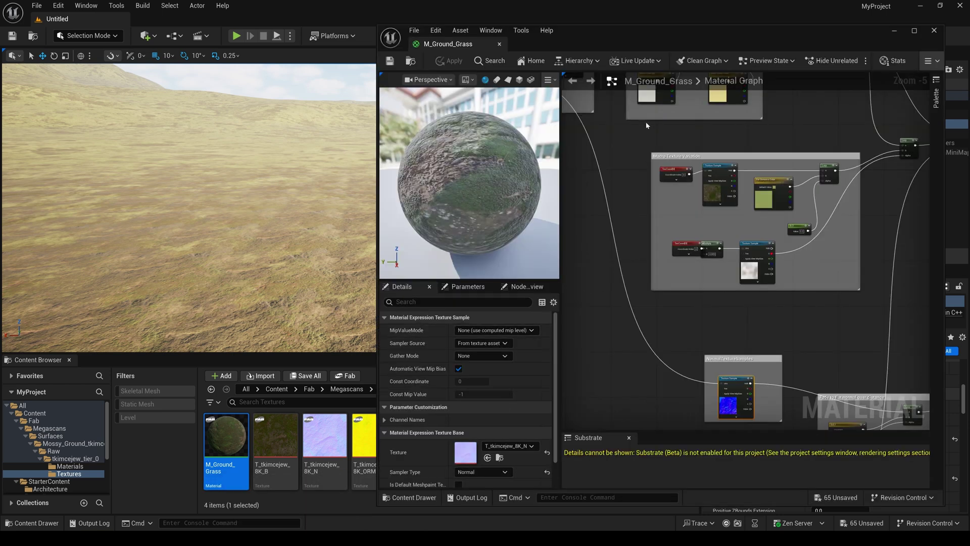
pyautogui.moveTo(616, 38); pyautogui.dragTo(686, 52)
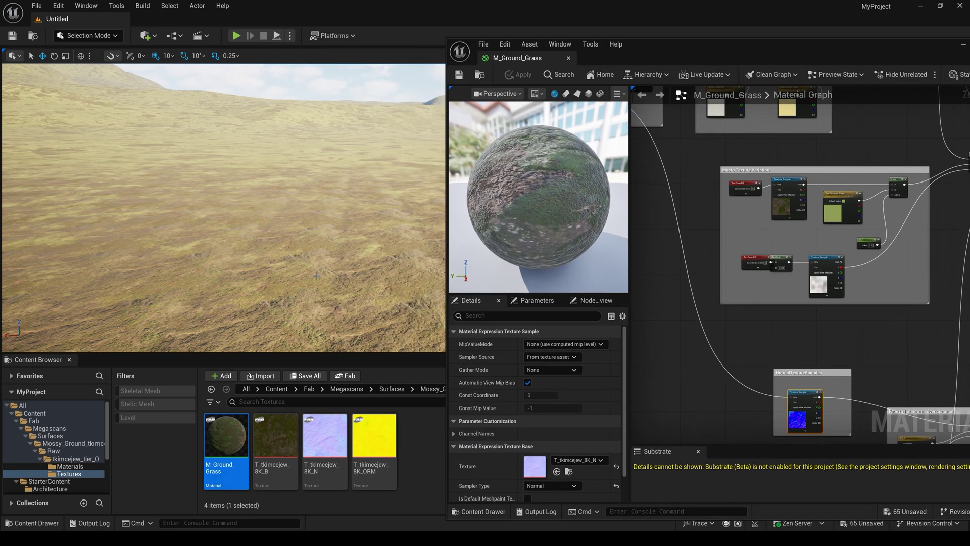
# - Increase the 2000 constant in the Modulate Pixel Depth with Noise group and apply the change to the material
pyautogui.moveTo(801, 327); pyautogui.dragTo(747, 385, button='right')
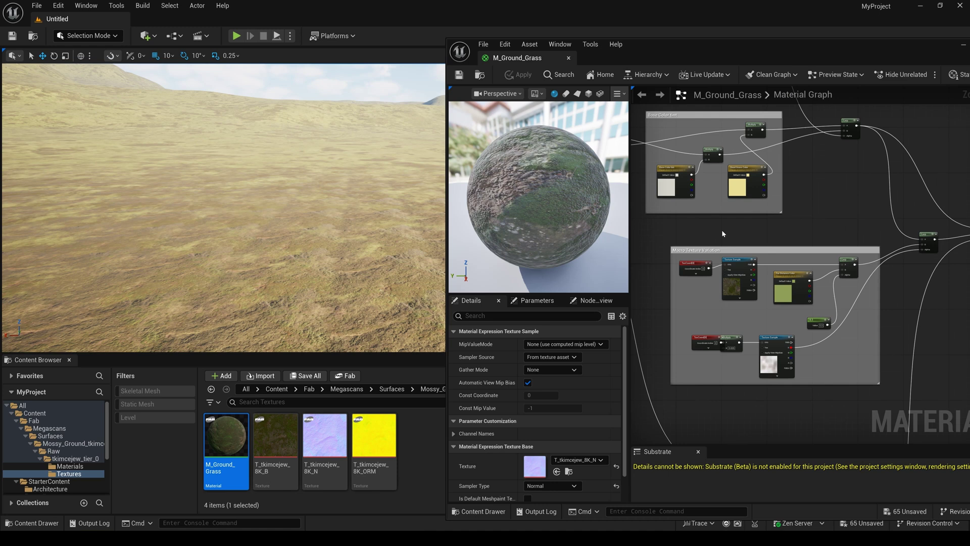
pyautogui.scroll(-1, 723, 234)
pyautogui.moveTo(742, 346); pyautogui.dragTo(841, 368, button='right')
pyautogui.moveTo(774, 391); pyautogui.dragTo(750, 283, button='right')
pyautogui.scroll(4, 768, 247)
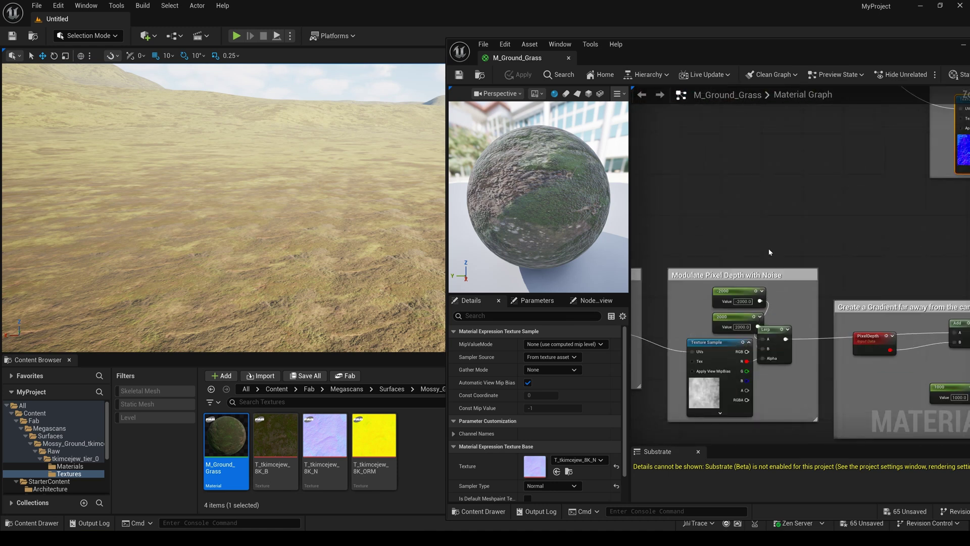
pyautogui.moveTo(769, 247); pyautogui.dragTo(837, 207, button='right')
pyautogui.scroll(-2, 819, 223)
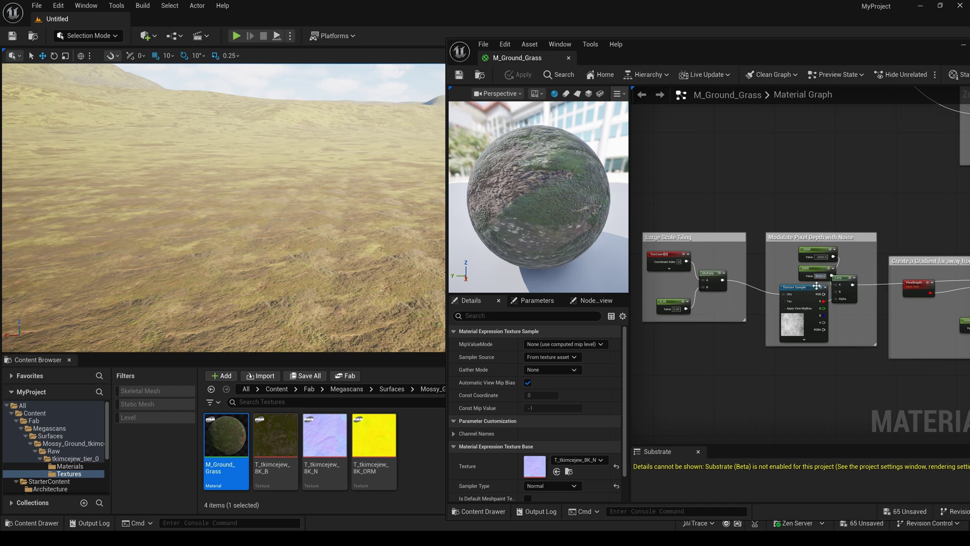
pyautogui.press('Return')
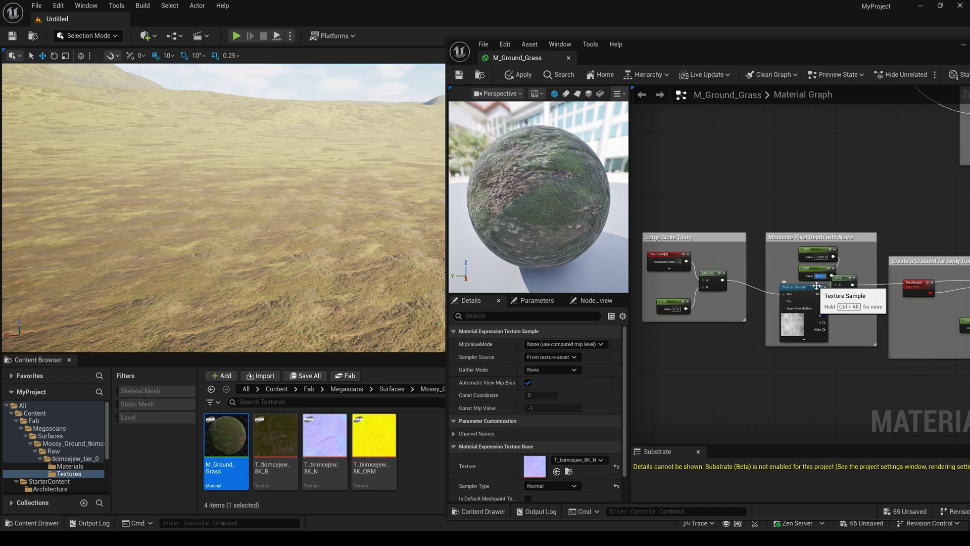
pyautogui.click(523, 76)
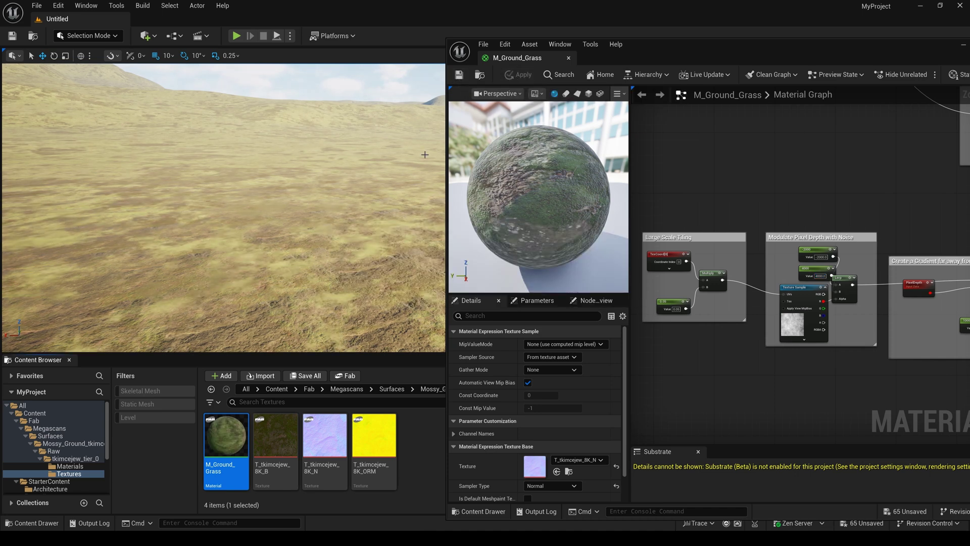
# - Minimize the material editor and look over the landscape to check how the texture variation appears
pyautogui.moveTo(342, 248)
pyautogui.mouseDown(button='right')
pyautogui.moveTo(354, 237)
pyautogui.moveTo(342, 249)
pyautogui.mouseUp(button='right')
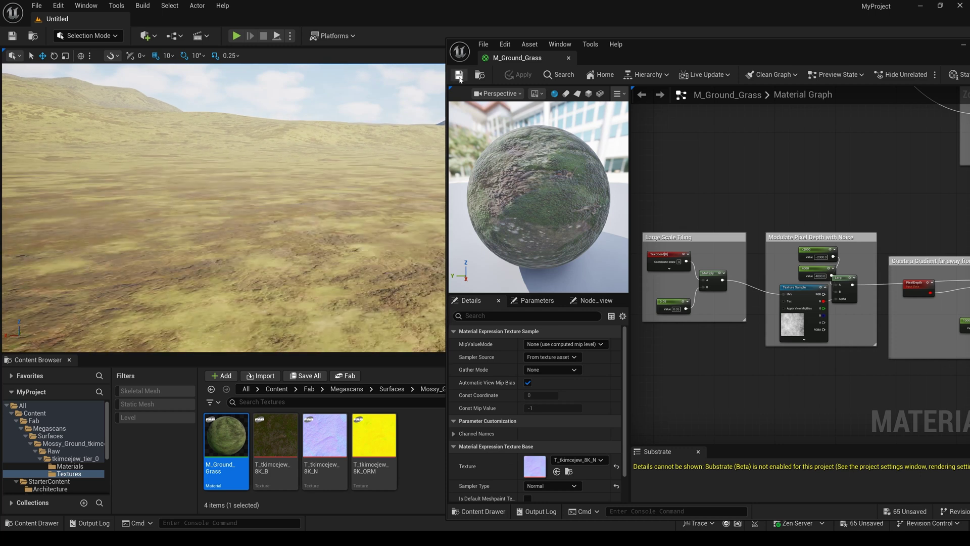
pyautogui.click(962, 45)
pyautogui.moveTo(342, 249); pyautogui.dragTo(342, 249, button='right')
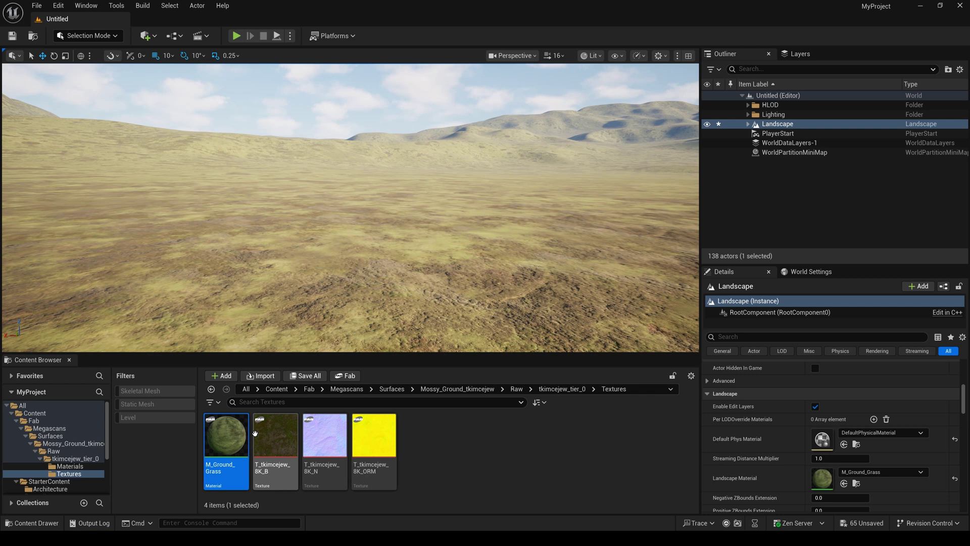
# - Assign the original MI_tkimcejew instance from the Materials folder as the Landscape Material to compare its texture repetition
pyautogui.click(98, 467)
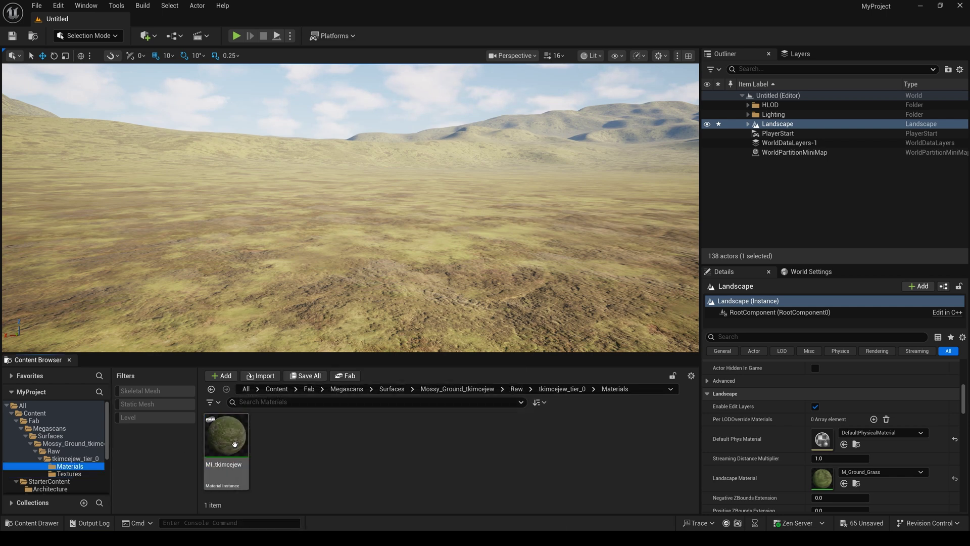
pyautogui.moveTo(218, 451); pyautogui.dragTo(826, 473)
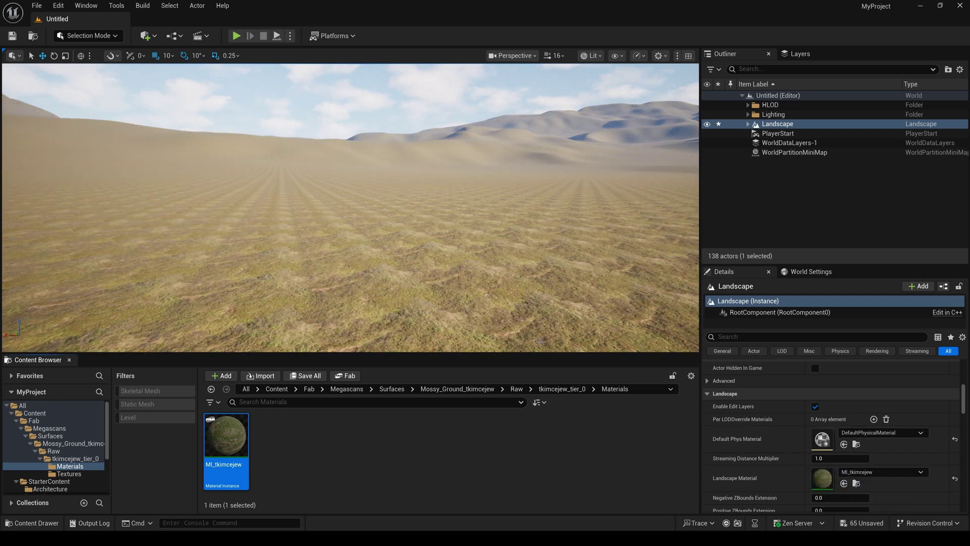
pyautogui.moveTo(345, 252); pyautogui.dragTo(345, 275, button='right')
pyautogui.moveTo(347, 223); pyautogui.dragTo(350, 205, button='right')
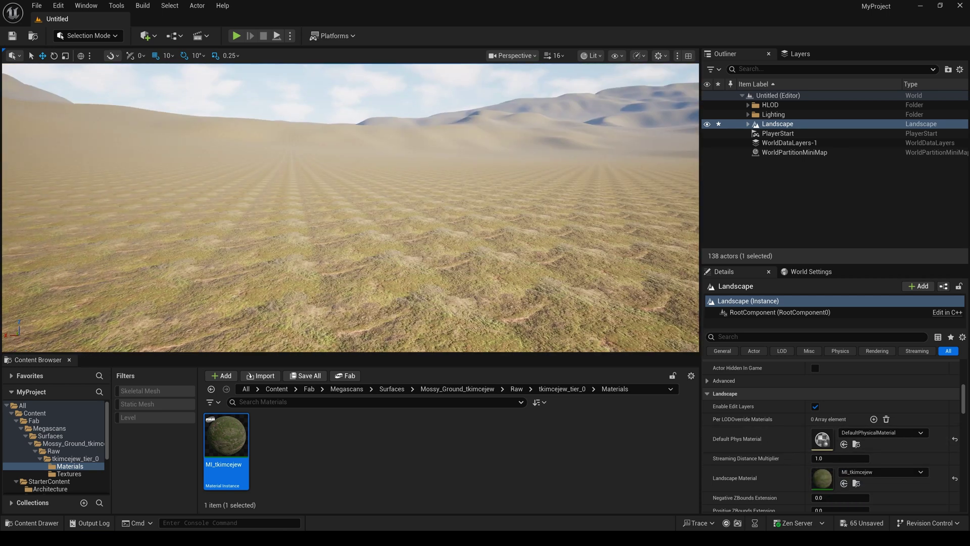
# - Reassign M_Ground_Grass from the Textures folder as the Landscape Material and look around the ground
pyautogui.click(66, 474)
pyautogui.moveTo(234, 440); pyautogui.dragTo(817, 471)
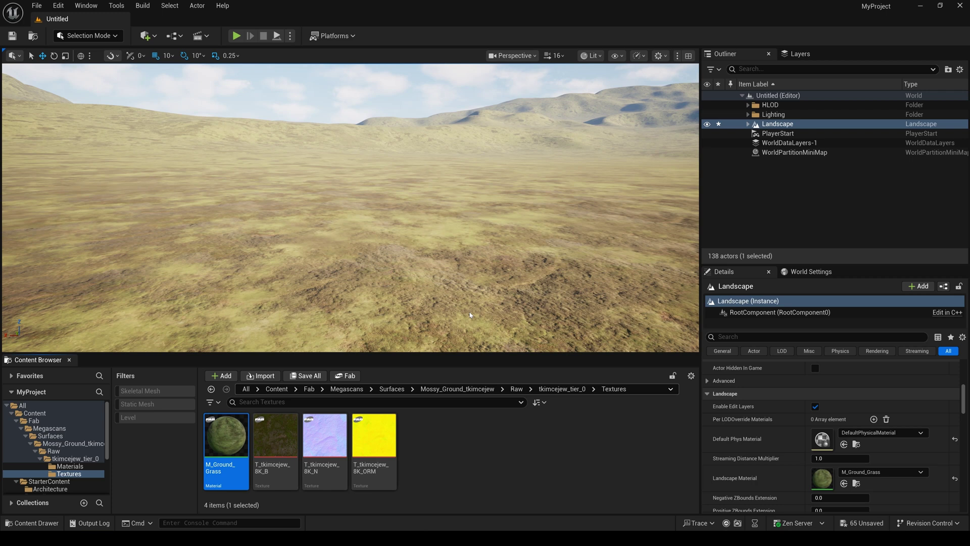
pyautogui.moveTo(350, 207); pyautogui.dragTo(454, 287, button='right')
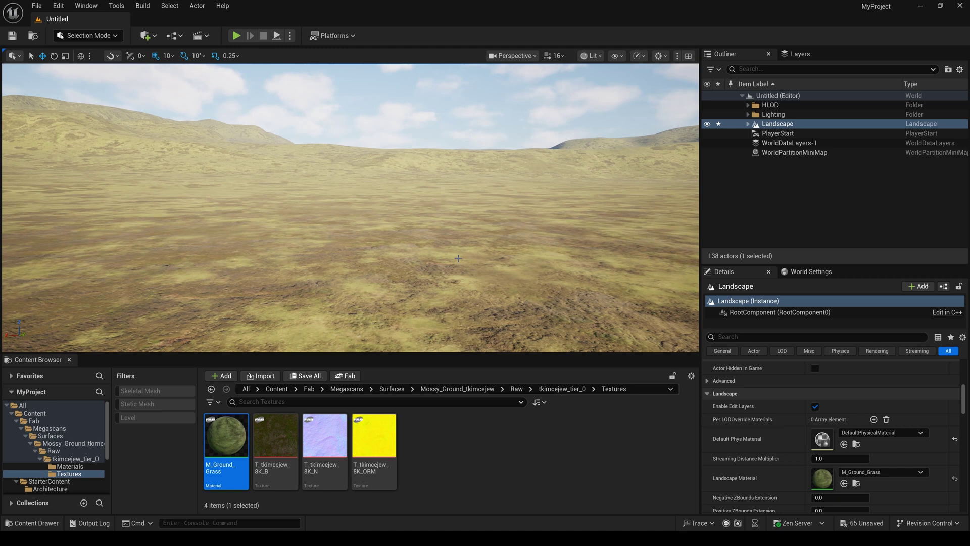